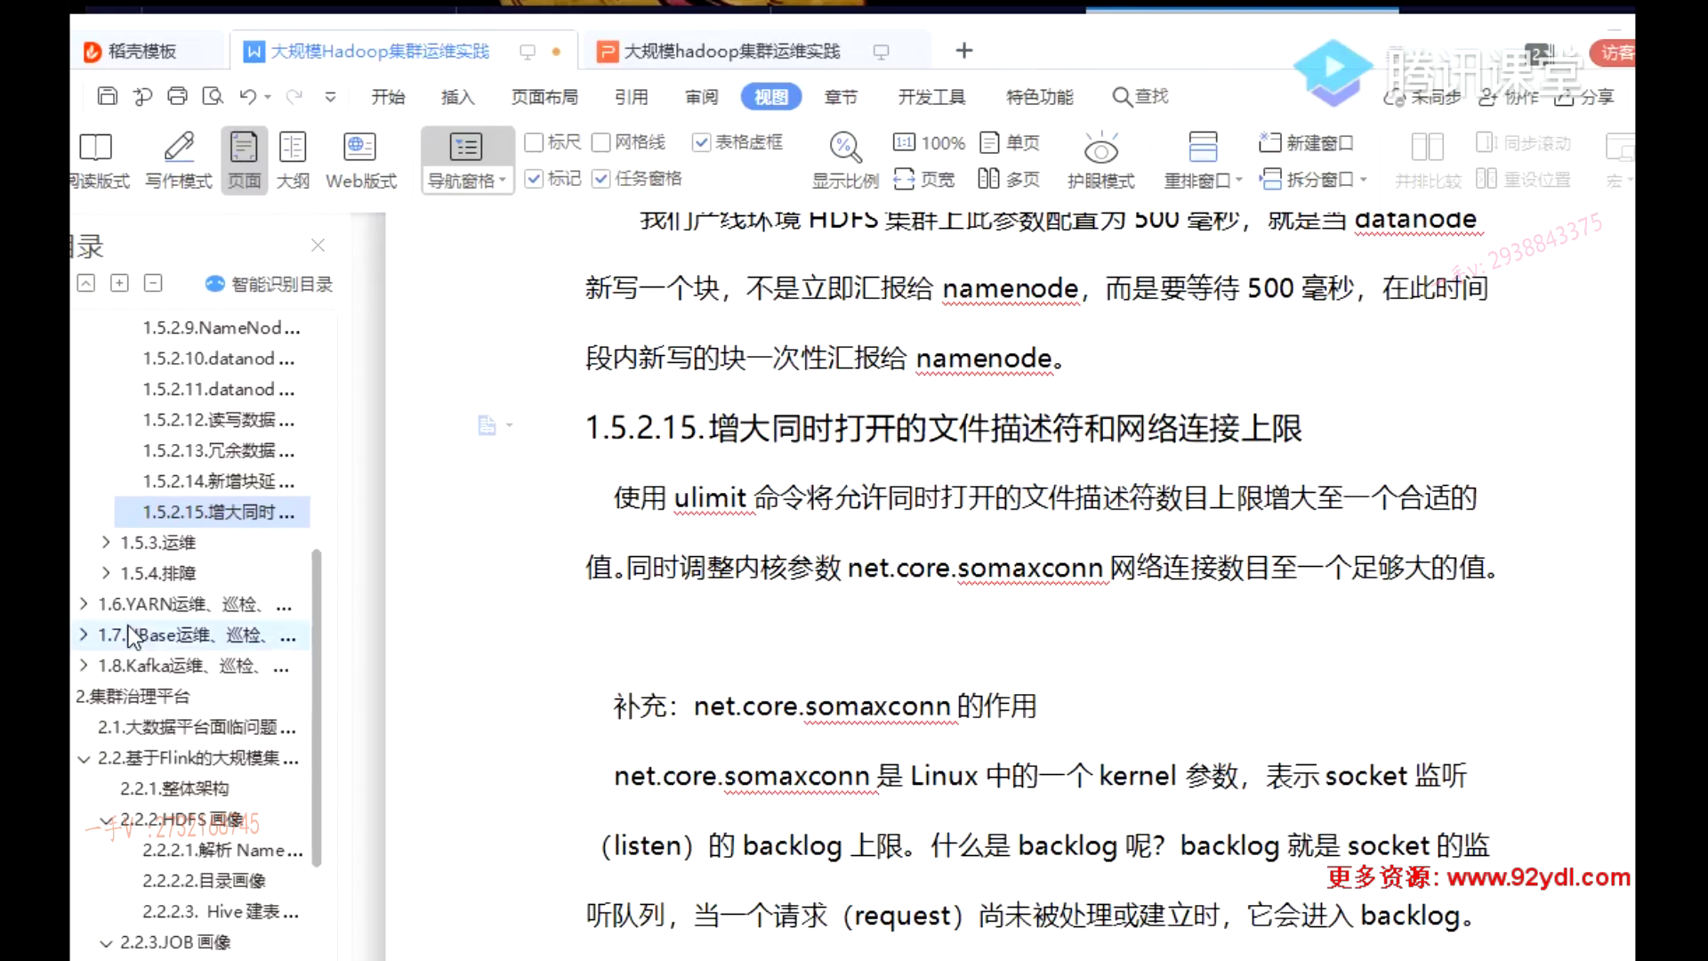
# - Switch to the Cloudera Manager browser window and close the RPC 工作负荷汇总 chart details
pyautogui.moveTo(71, 556); pyautogui.dragTo(85, 556)
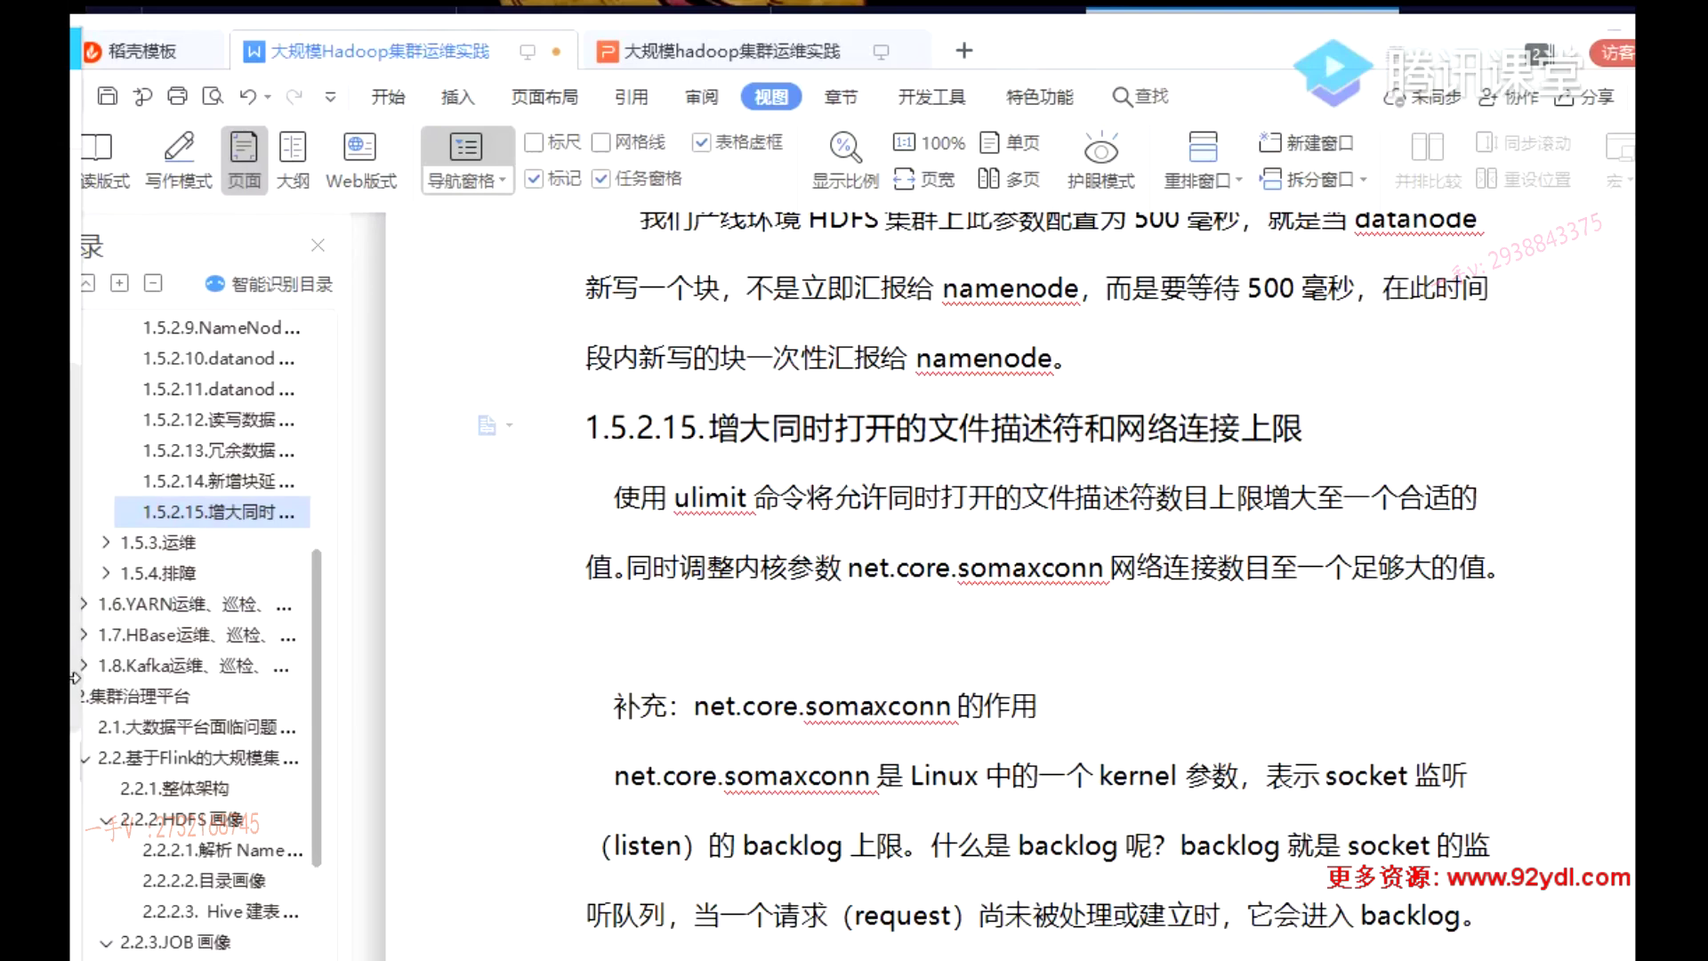
pyautogui.click(151, 943)
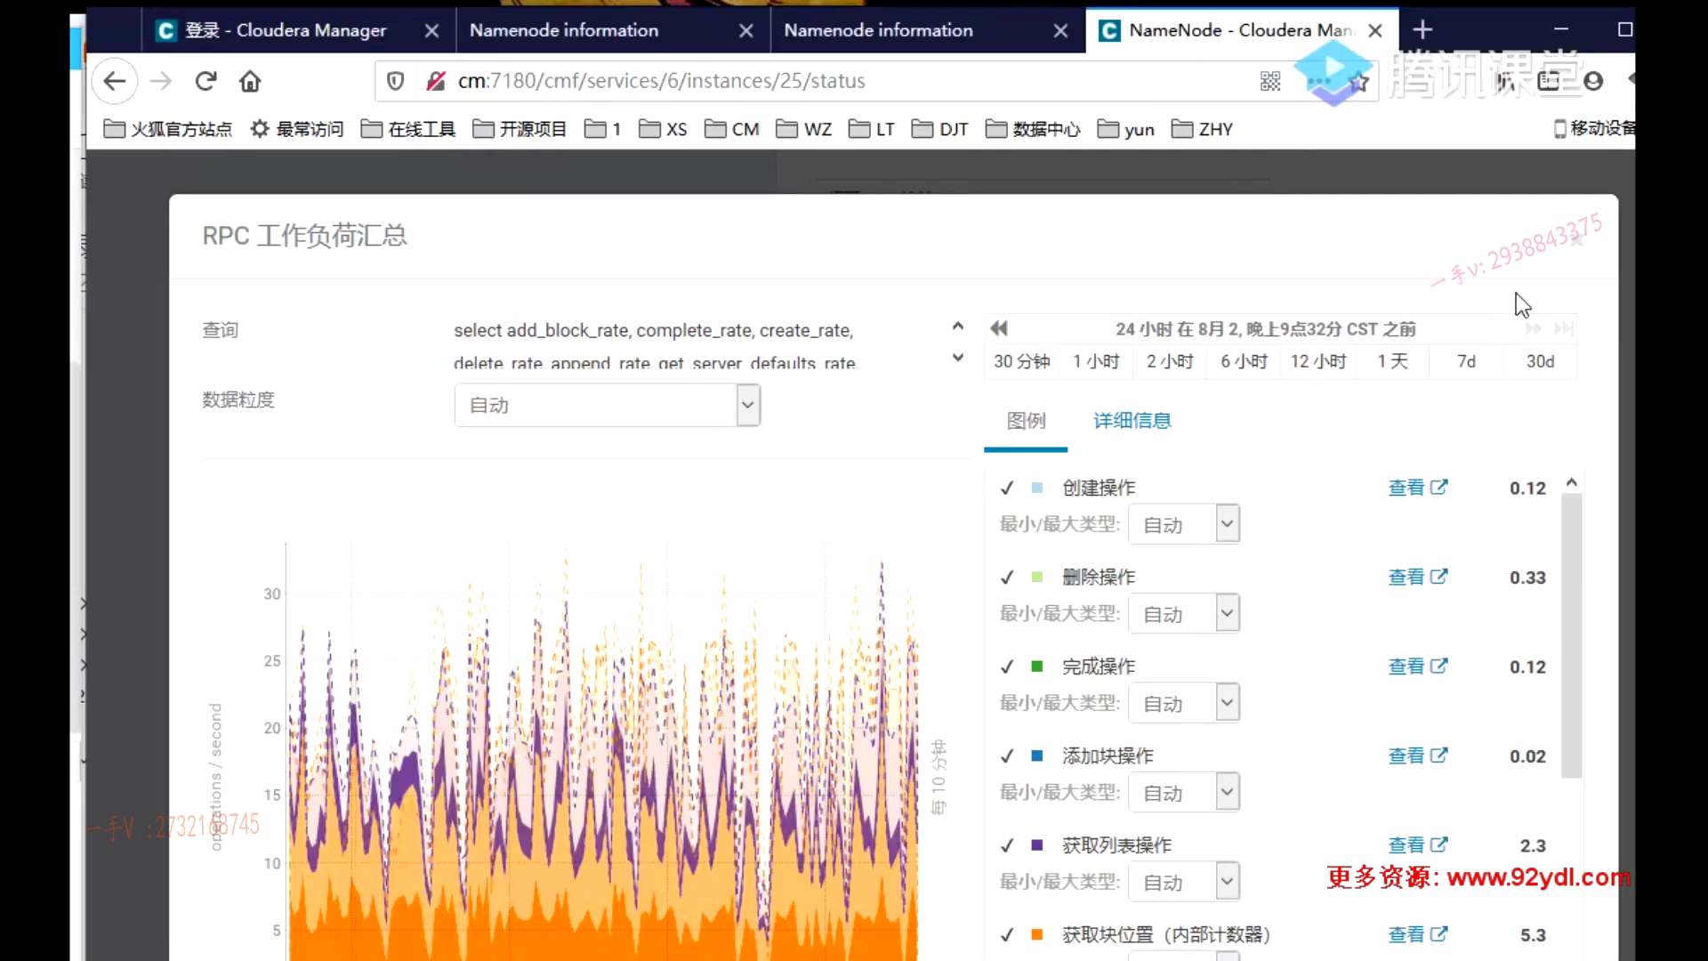
pyautogui.click(1576, 241)
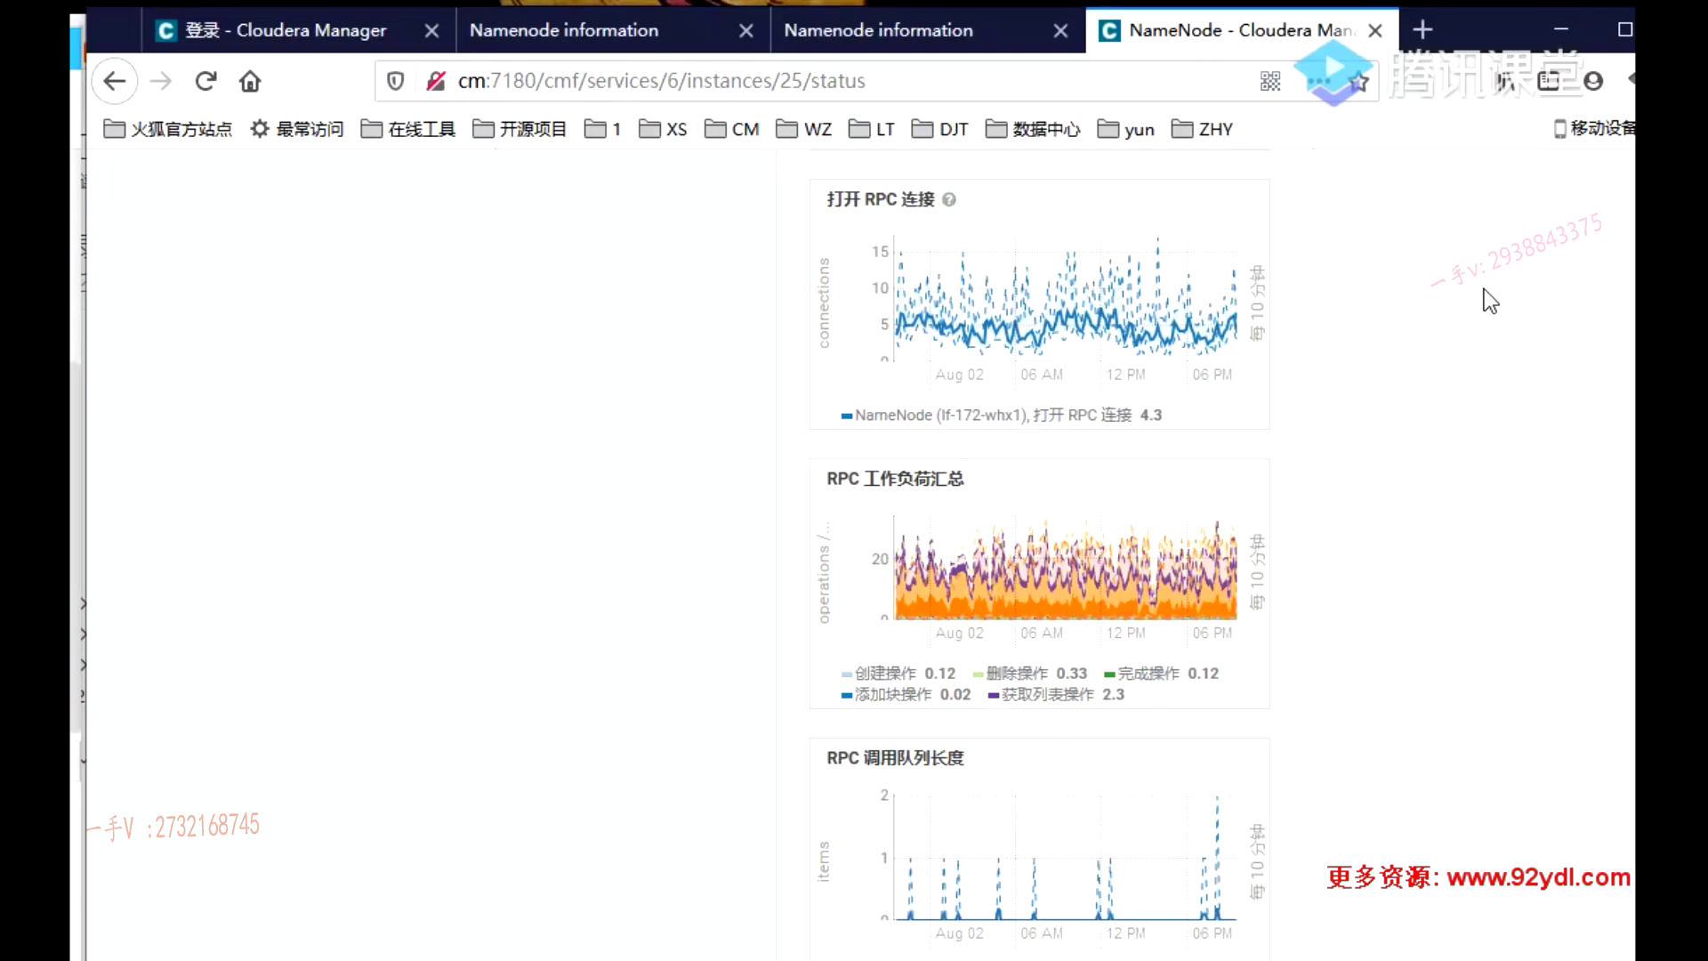
pyautogui.scroll(10, 578, 361)
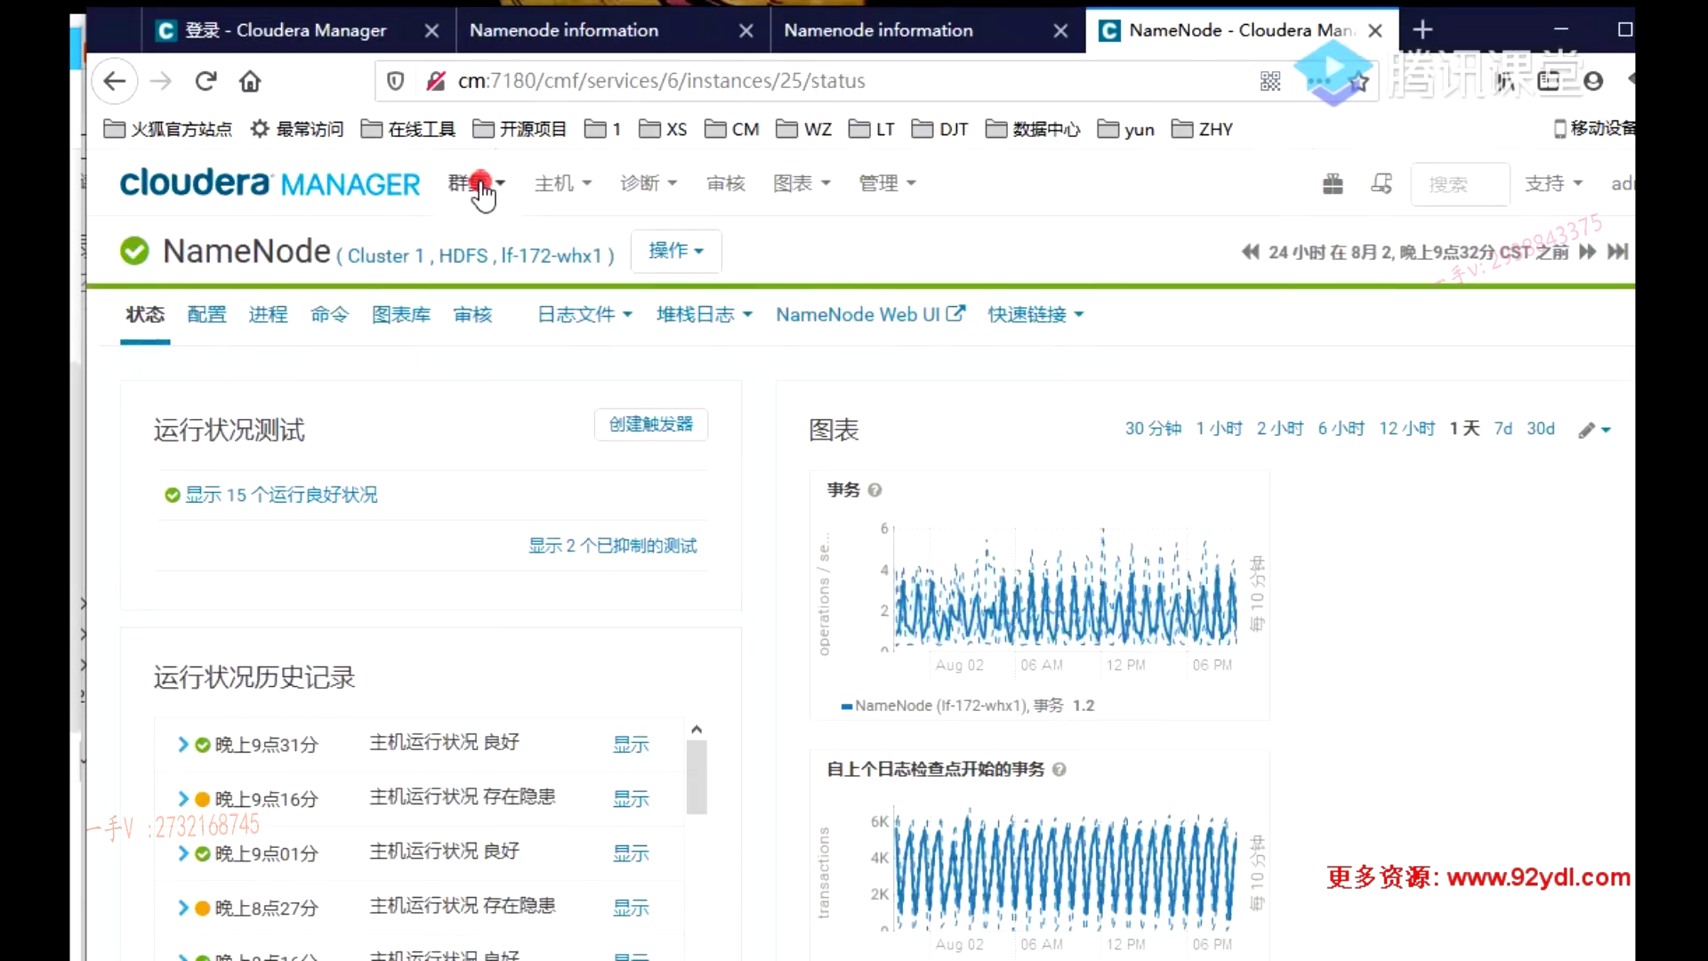
# - Open the Cloudera Management Service status page and look through its health tests and status summary
pyautogui.click(476, 183)
pyautogui.click(589, 747)
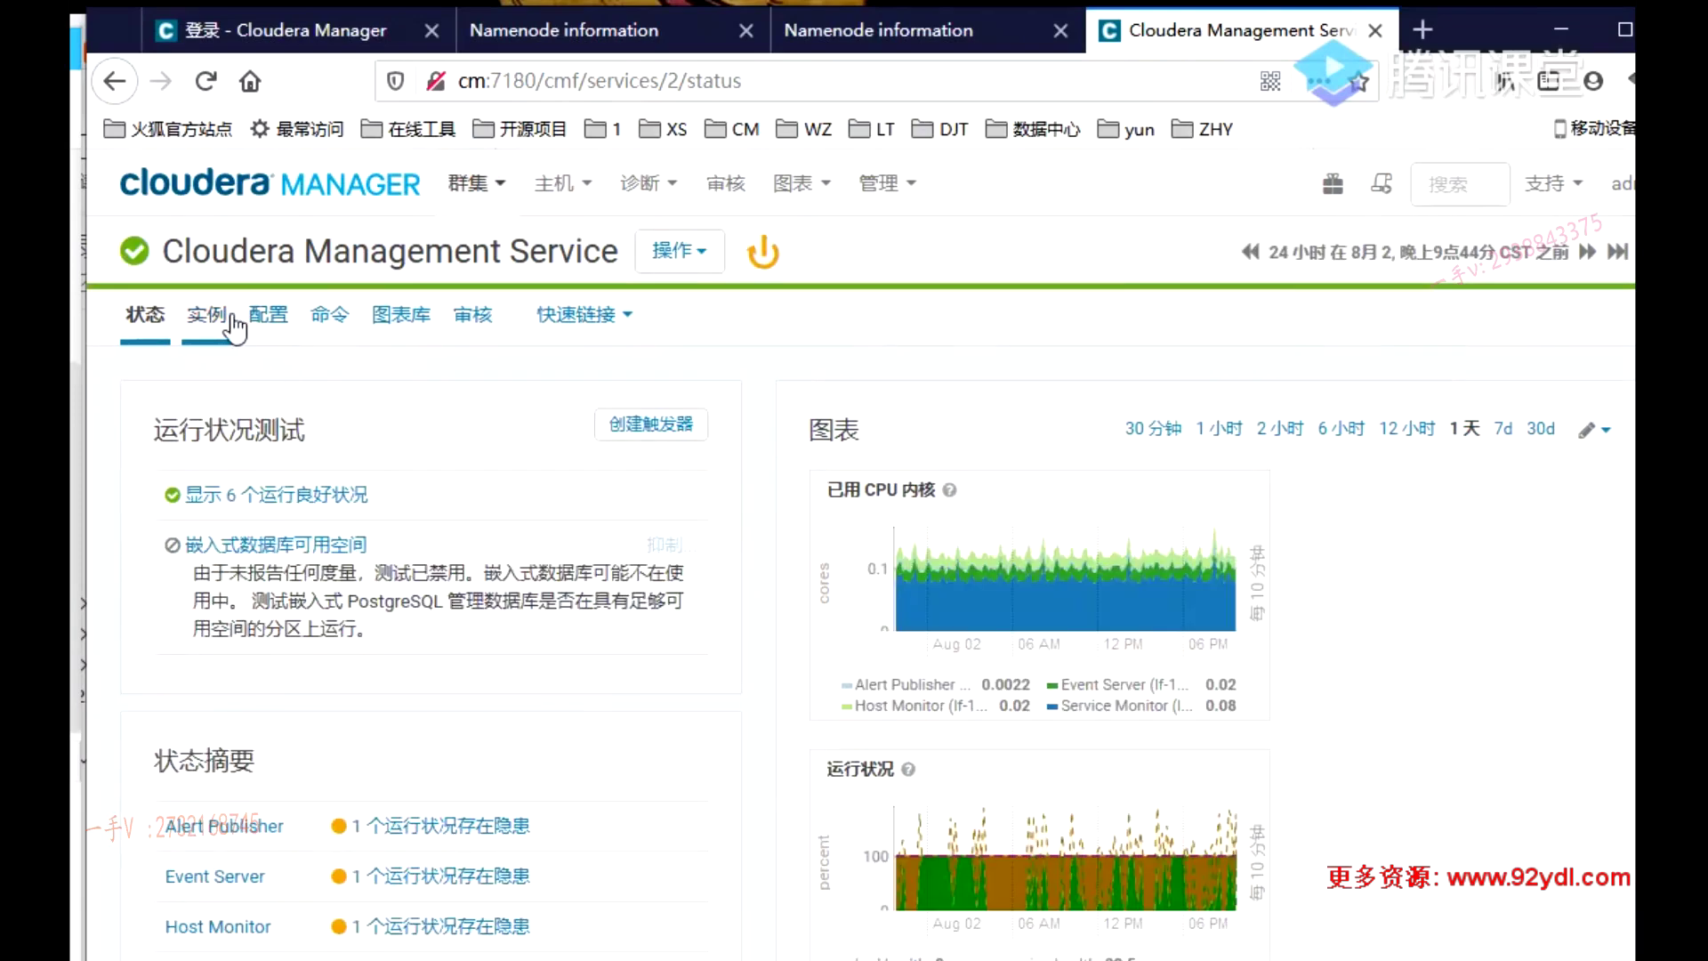
pyautogui.scroll(-3, 242, 341)
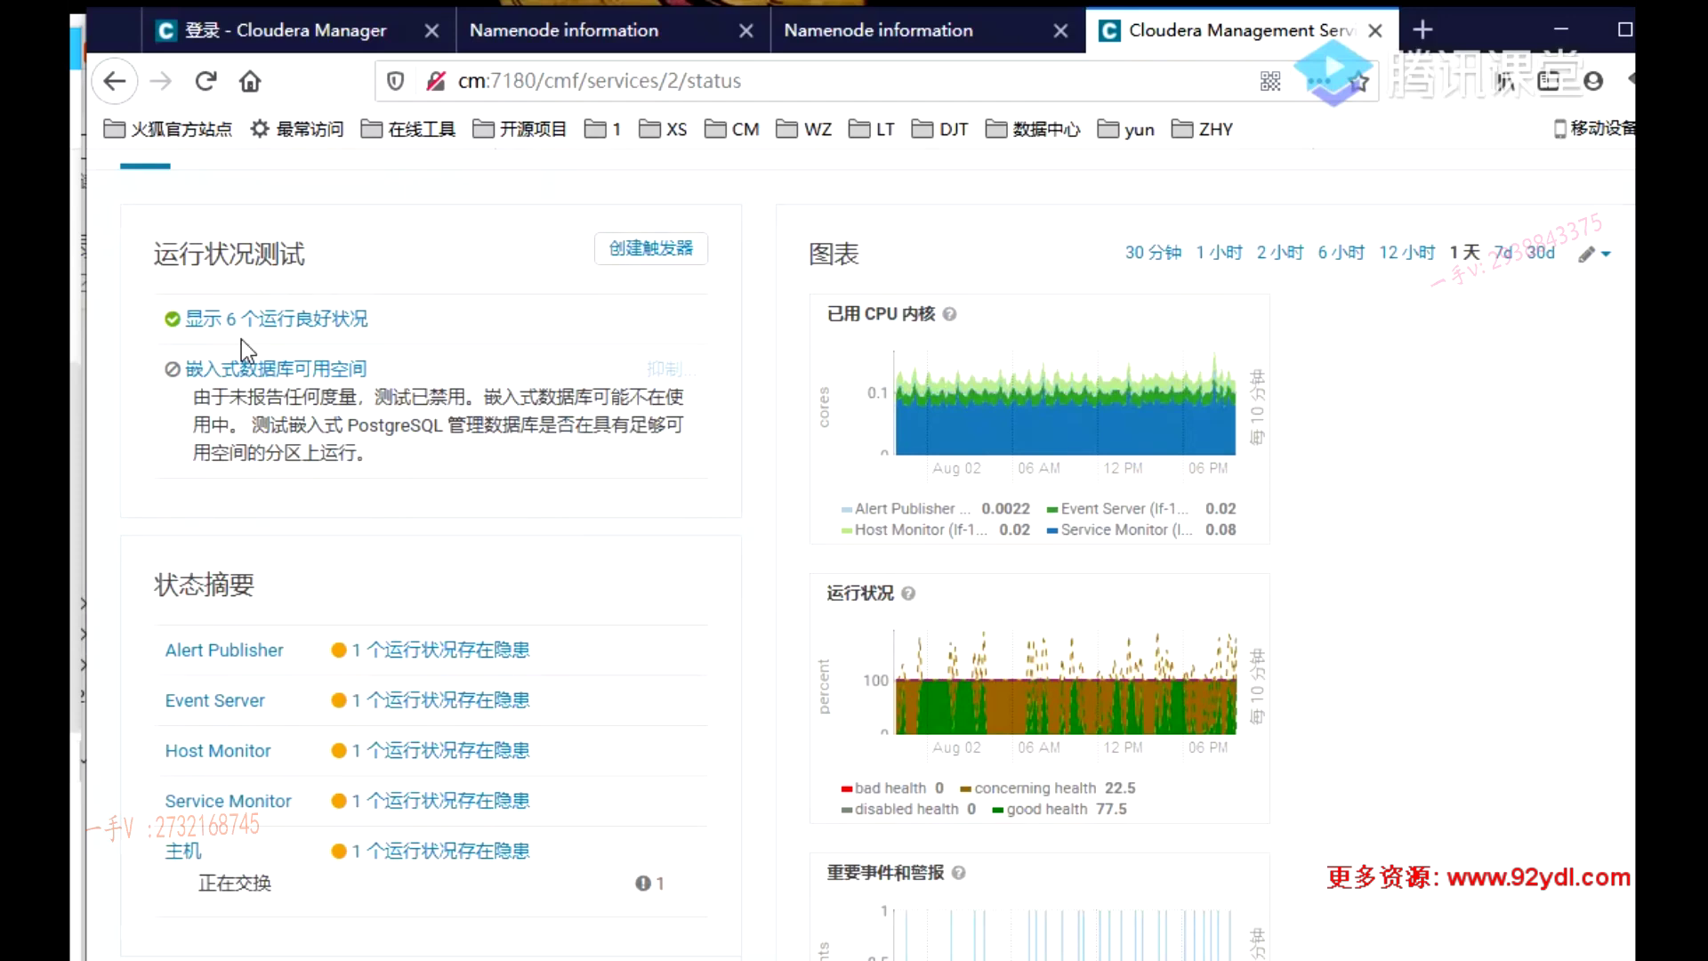
pyautogui.scroll(-3, 242, 342)
pyautogui.scroll(3, 276, 393)
pyautogui.scroll(2, 358, 395)
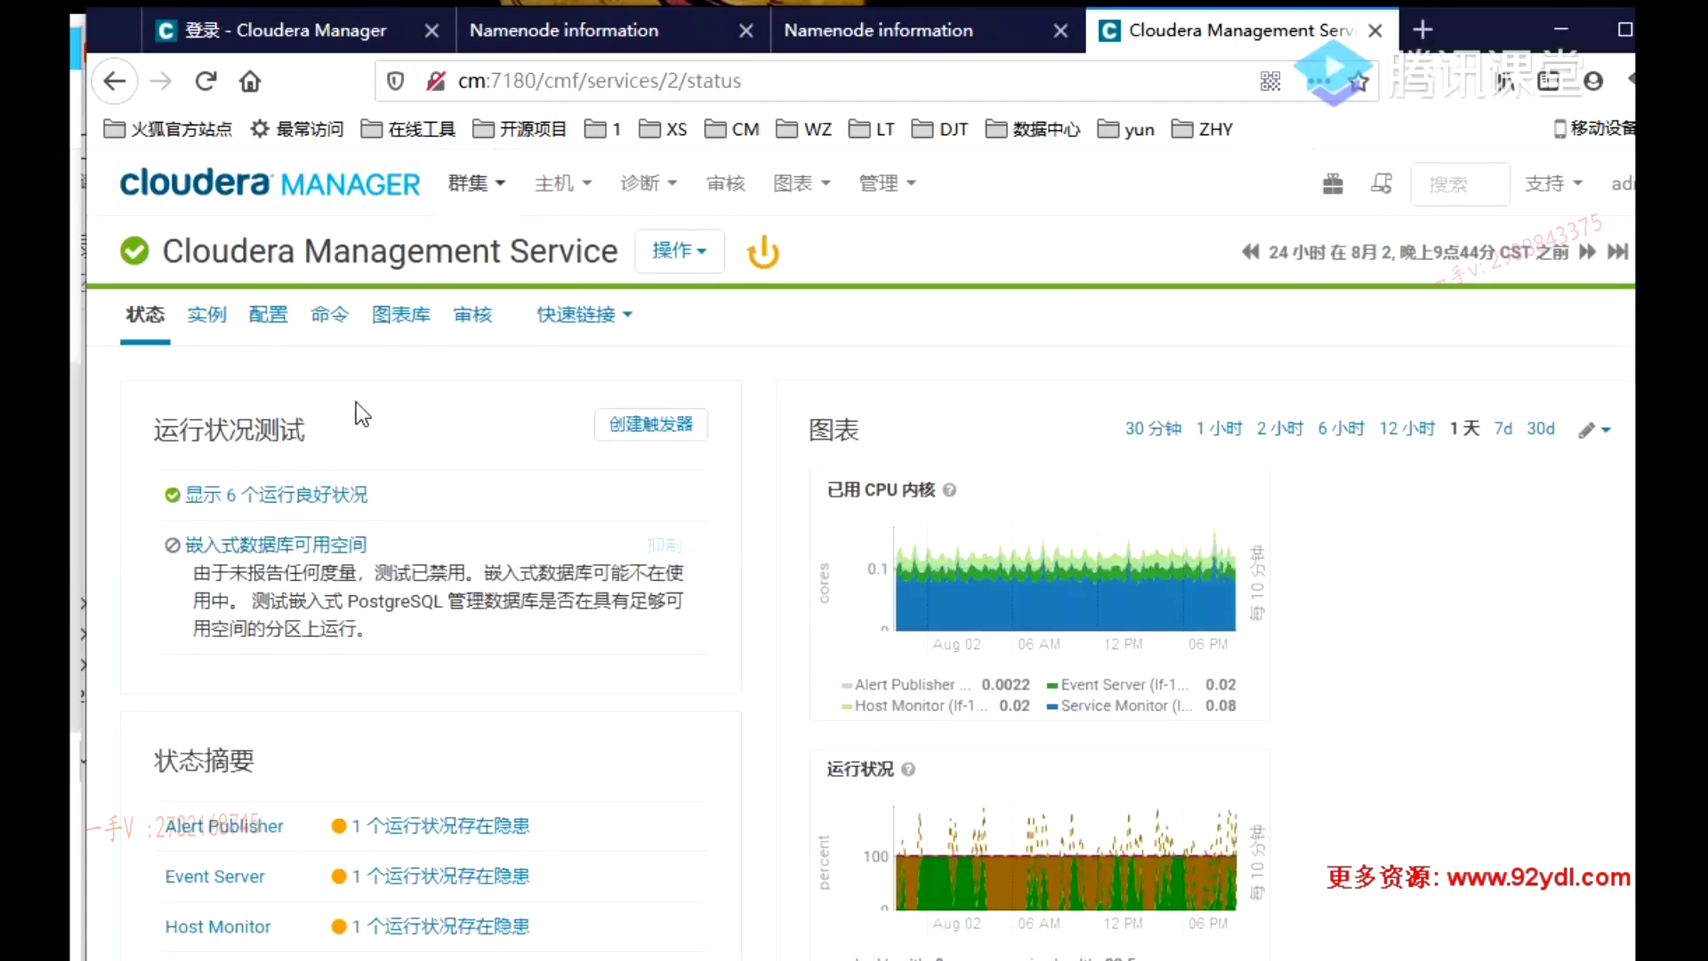
# - View the add-role-instance wizard from the Cloudera Management Service instances and return without assigning a host
pyautogui.click(206, 314)
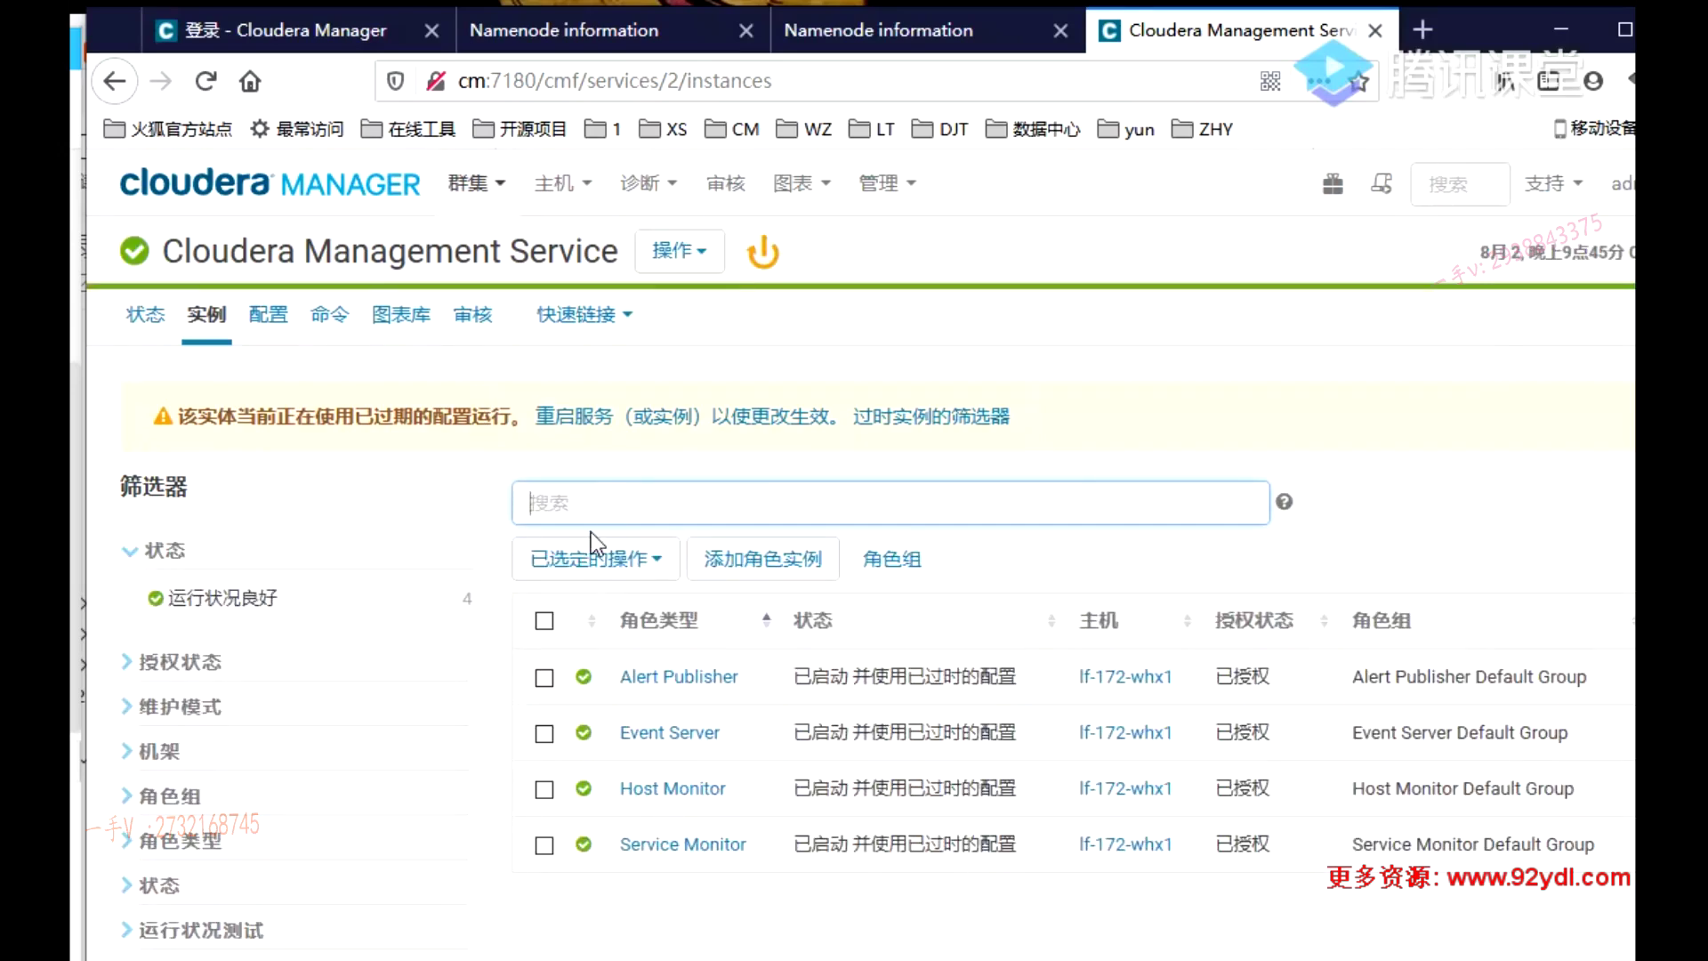
pyautogui.click(730, 559)
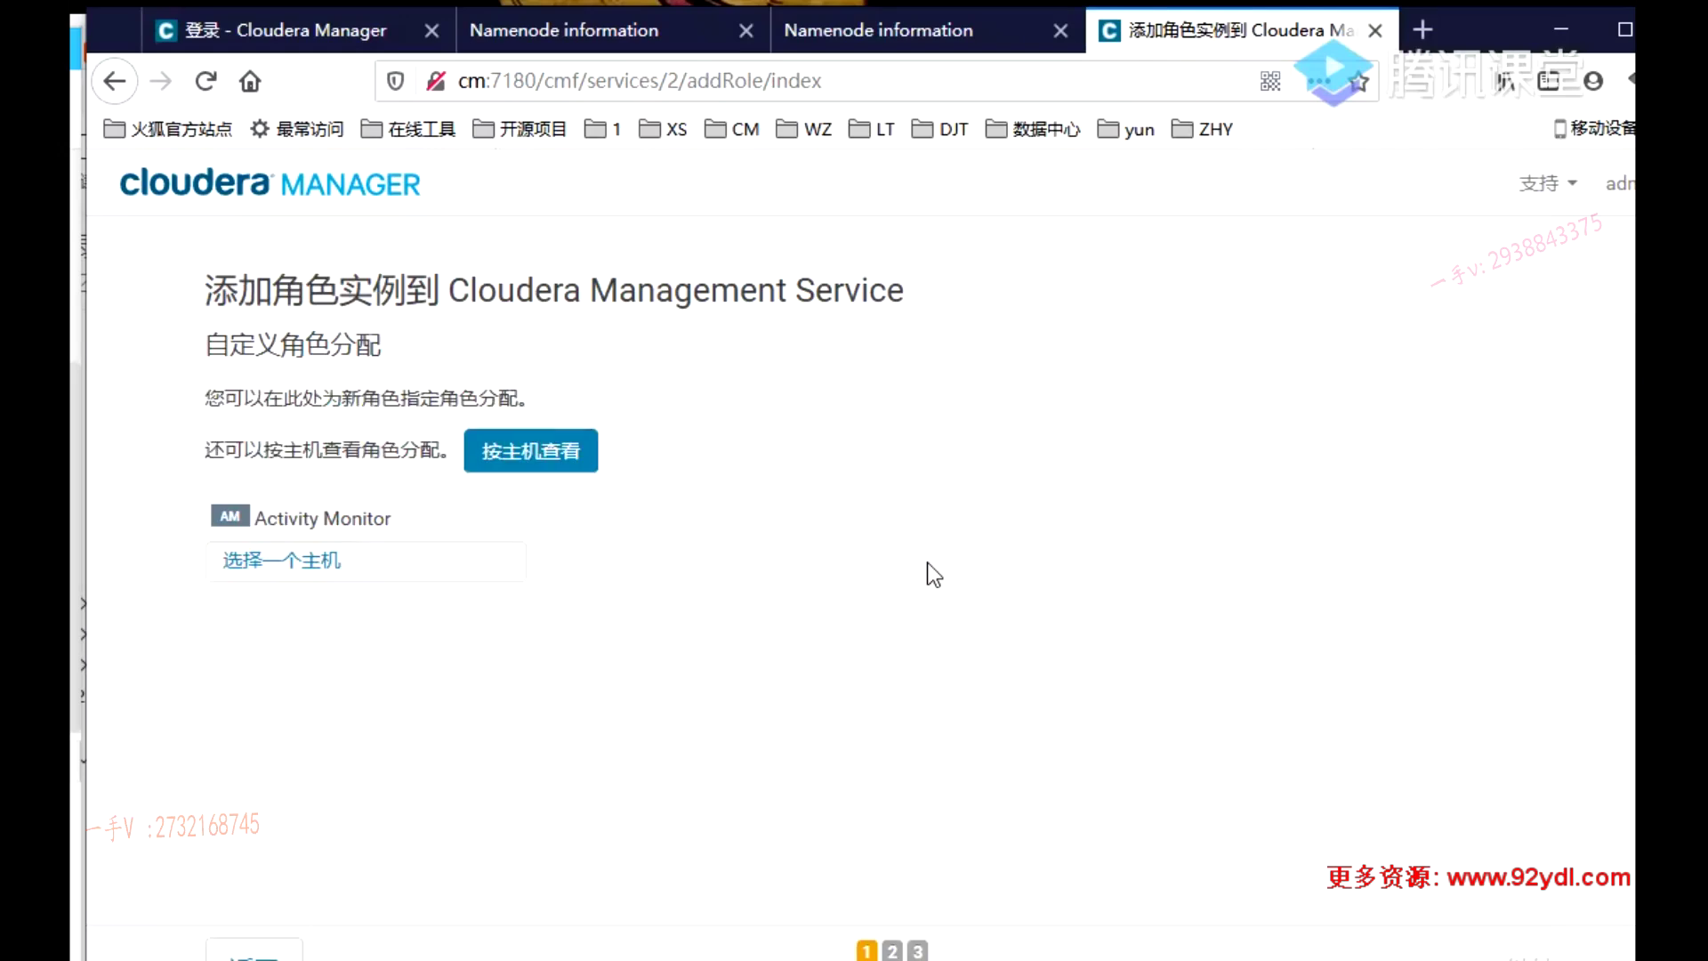
pyautogui.scroll(-2, 929, 574)
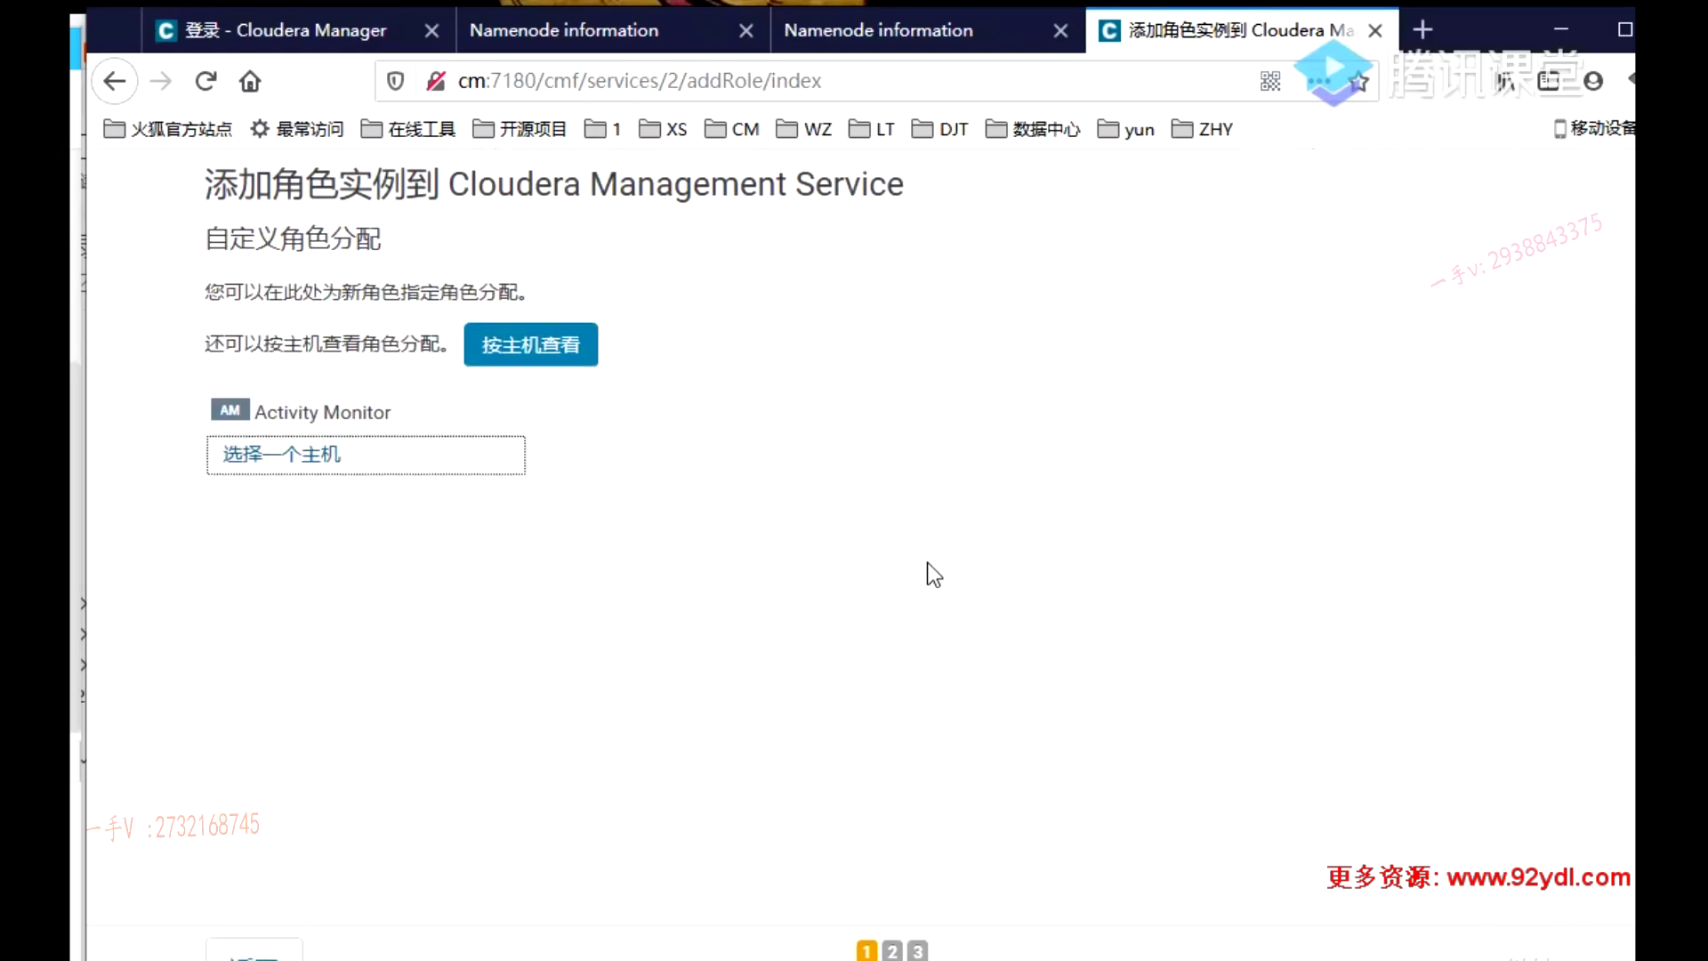
pyautogui.scroll(2, 770, 491)
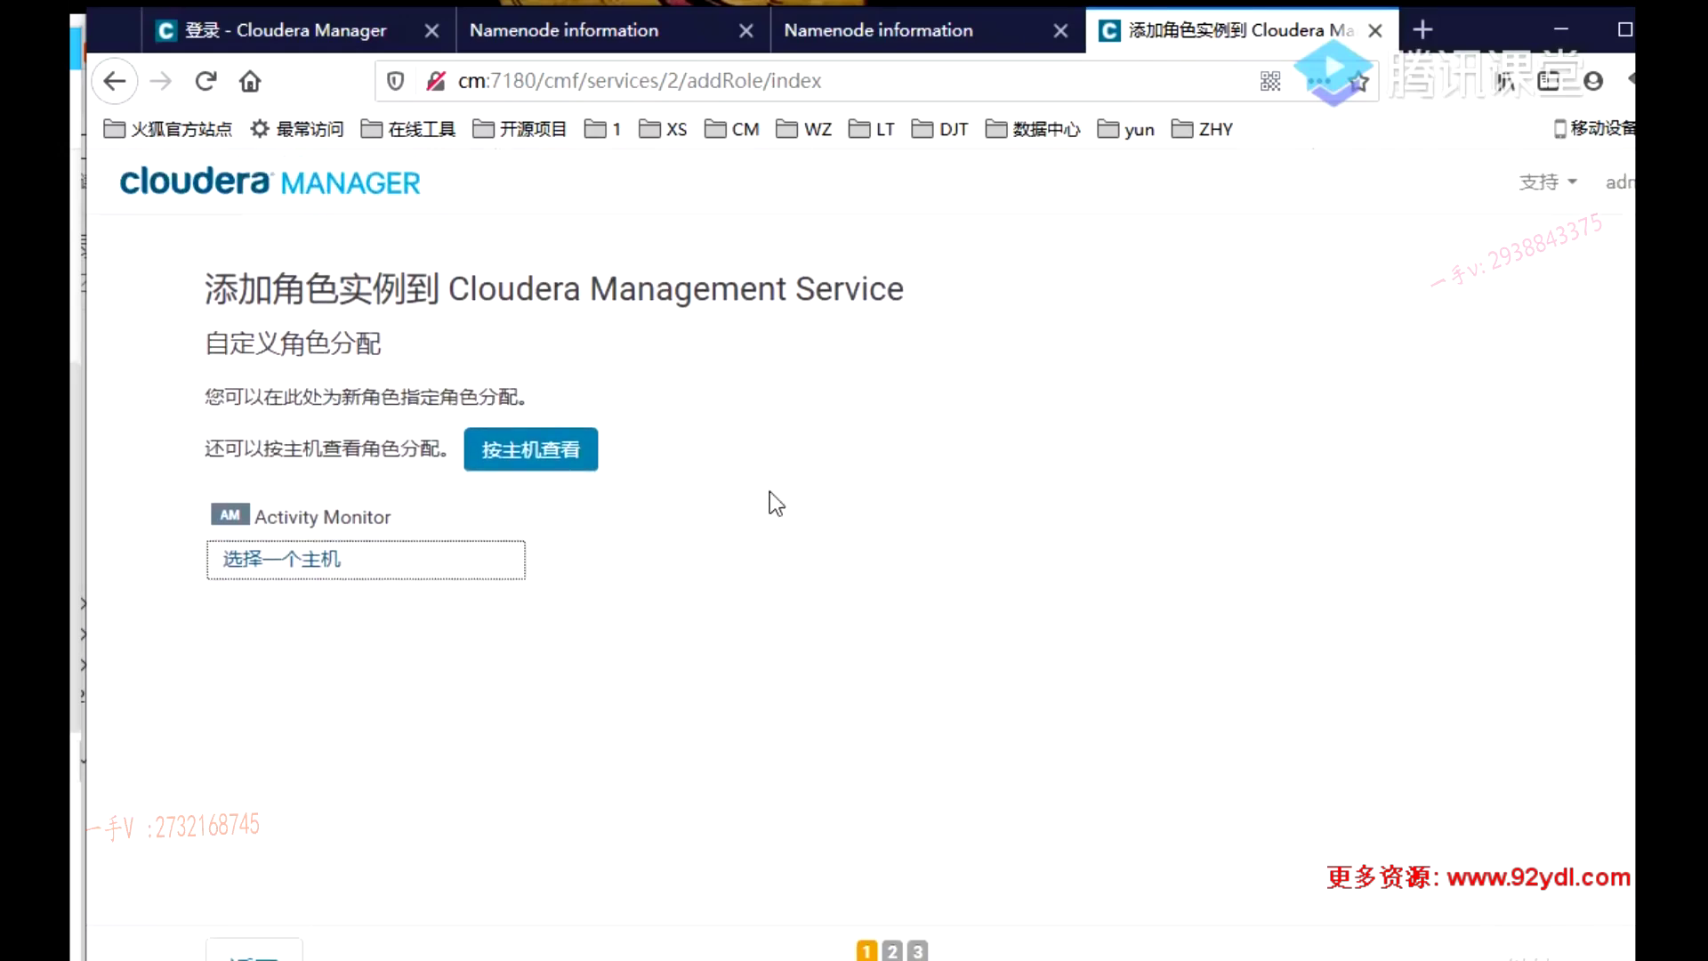
pyautogui.click(113, 81)
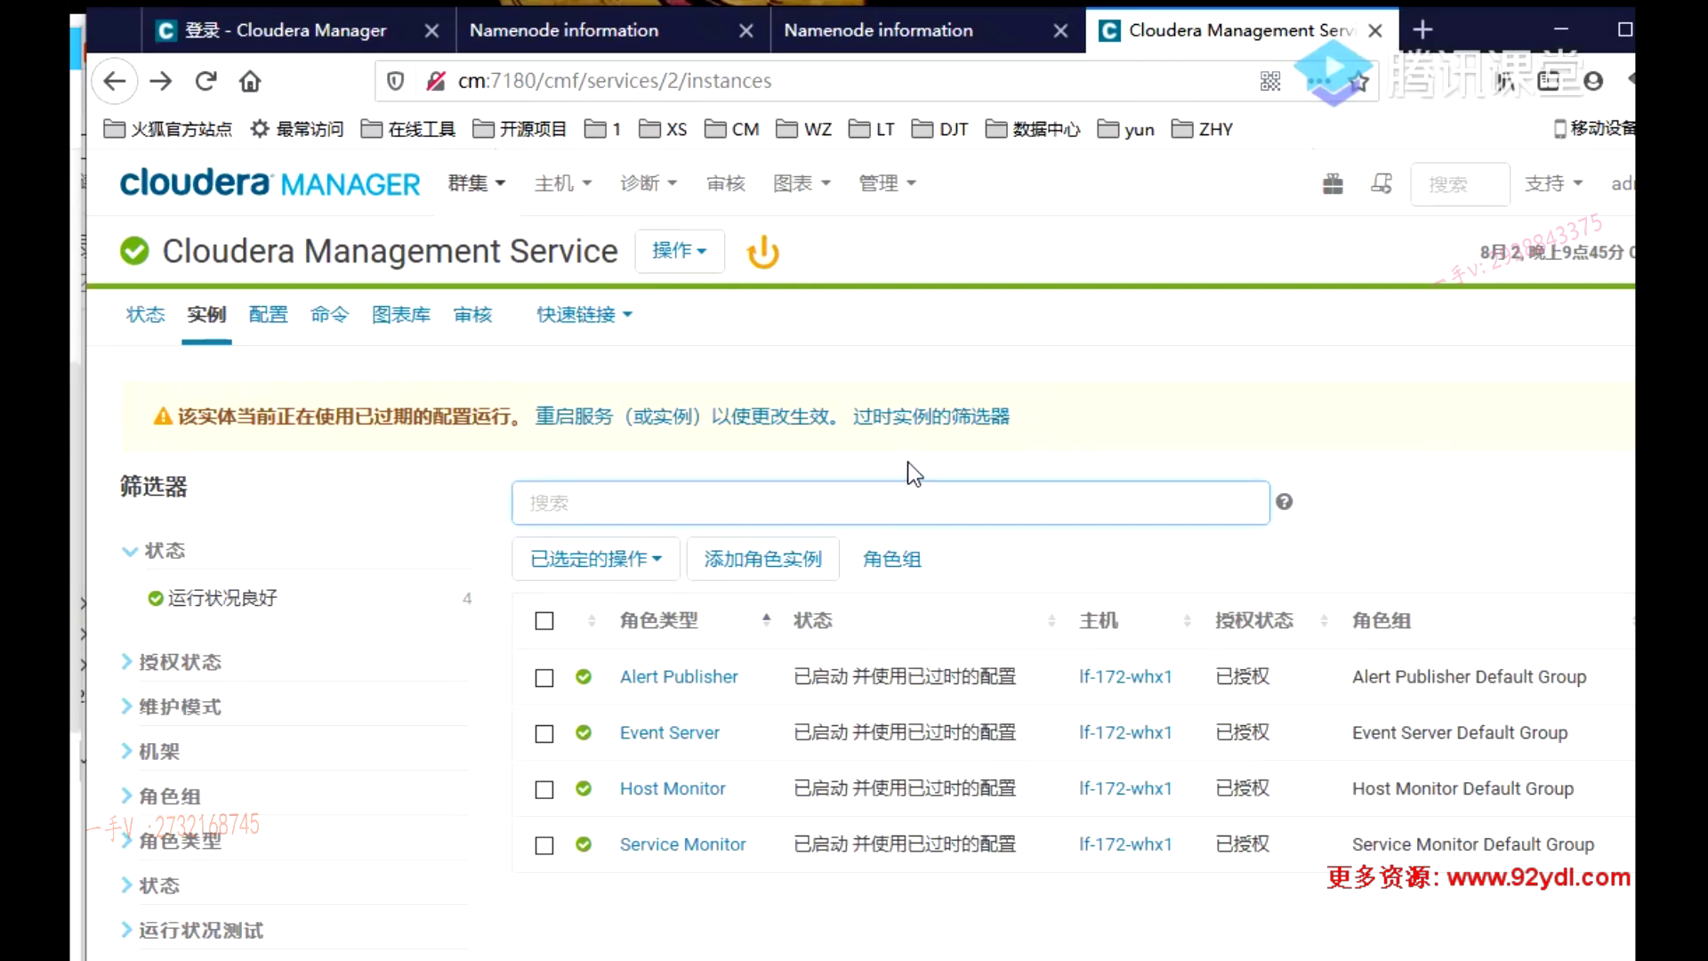
# - Go to Cluster 1 and open its wizard for adding a service
pyautogui.click(489, 183)
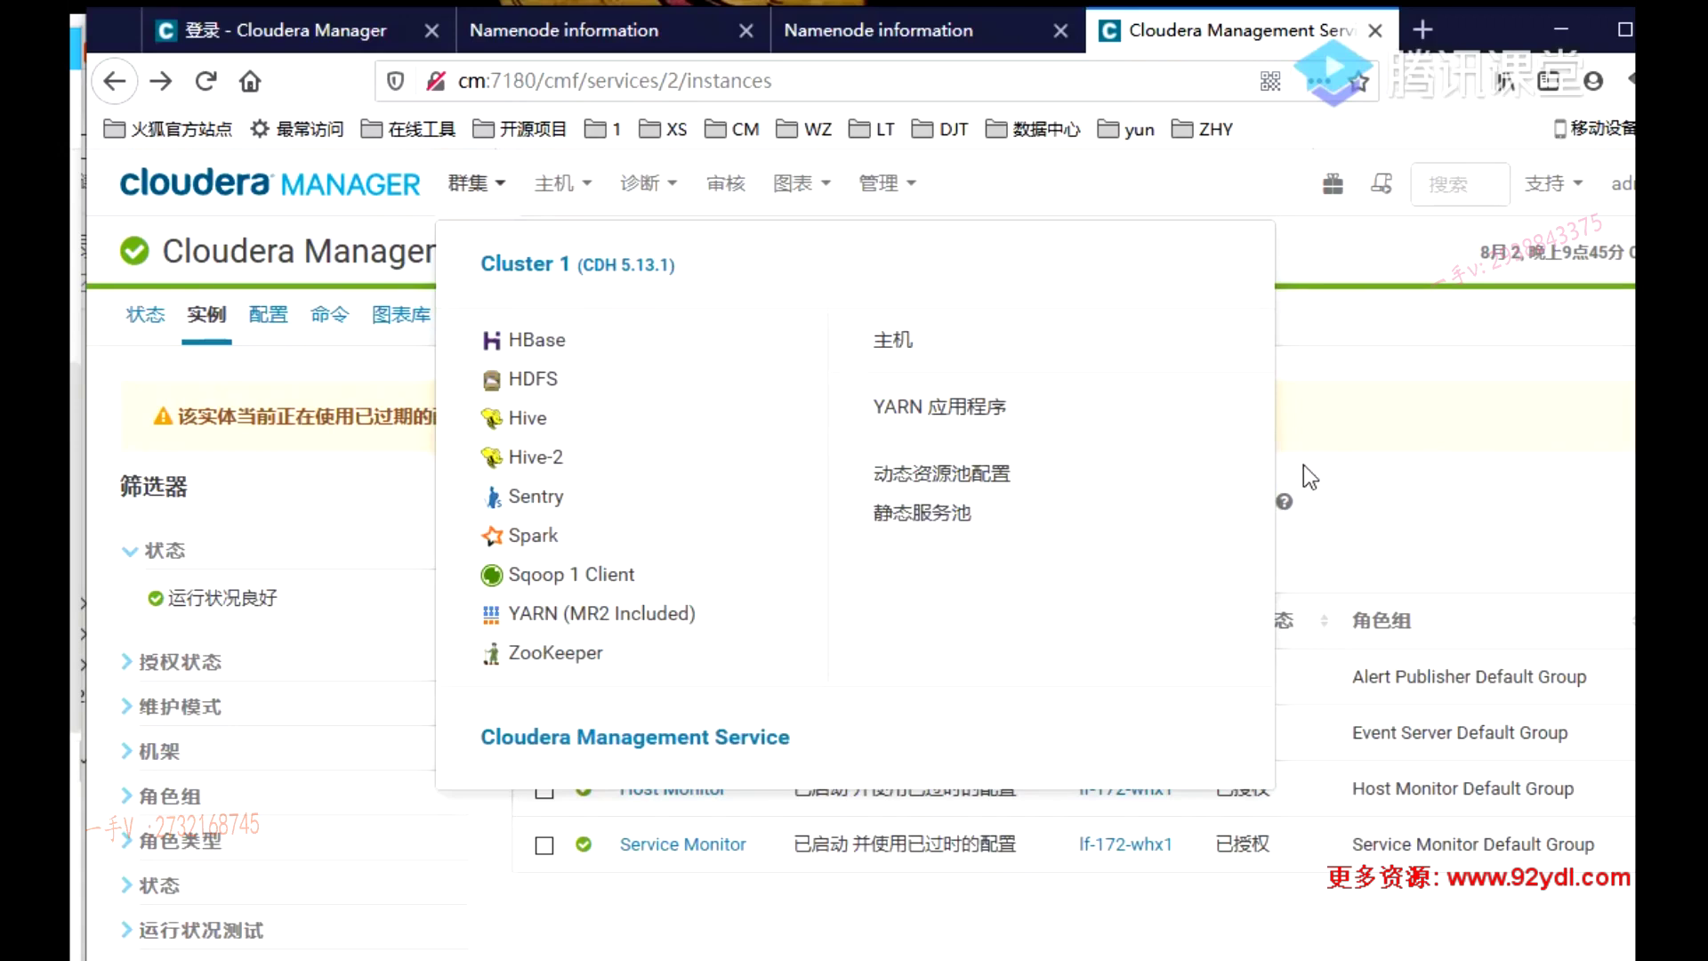
pyautogui.click(1337, 419)
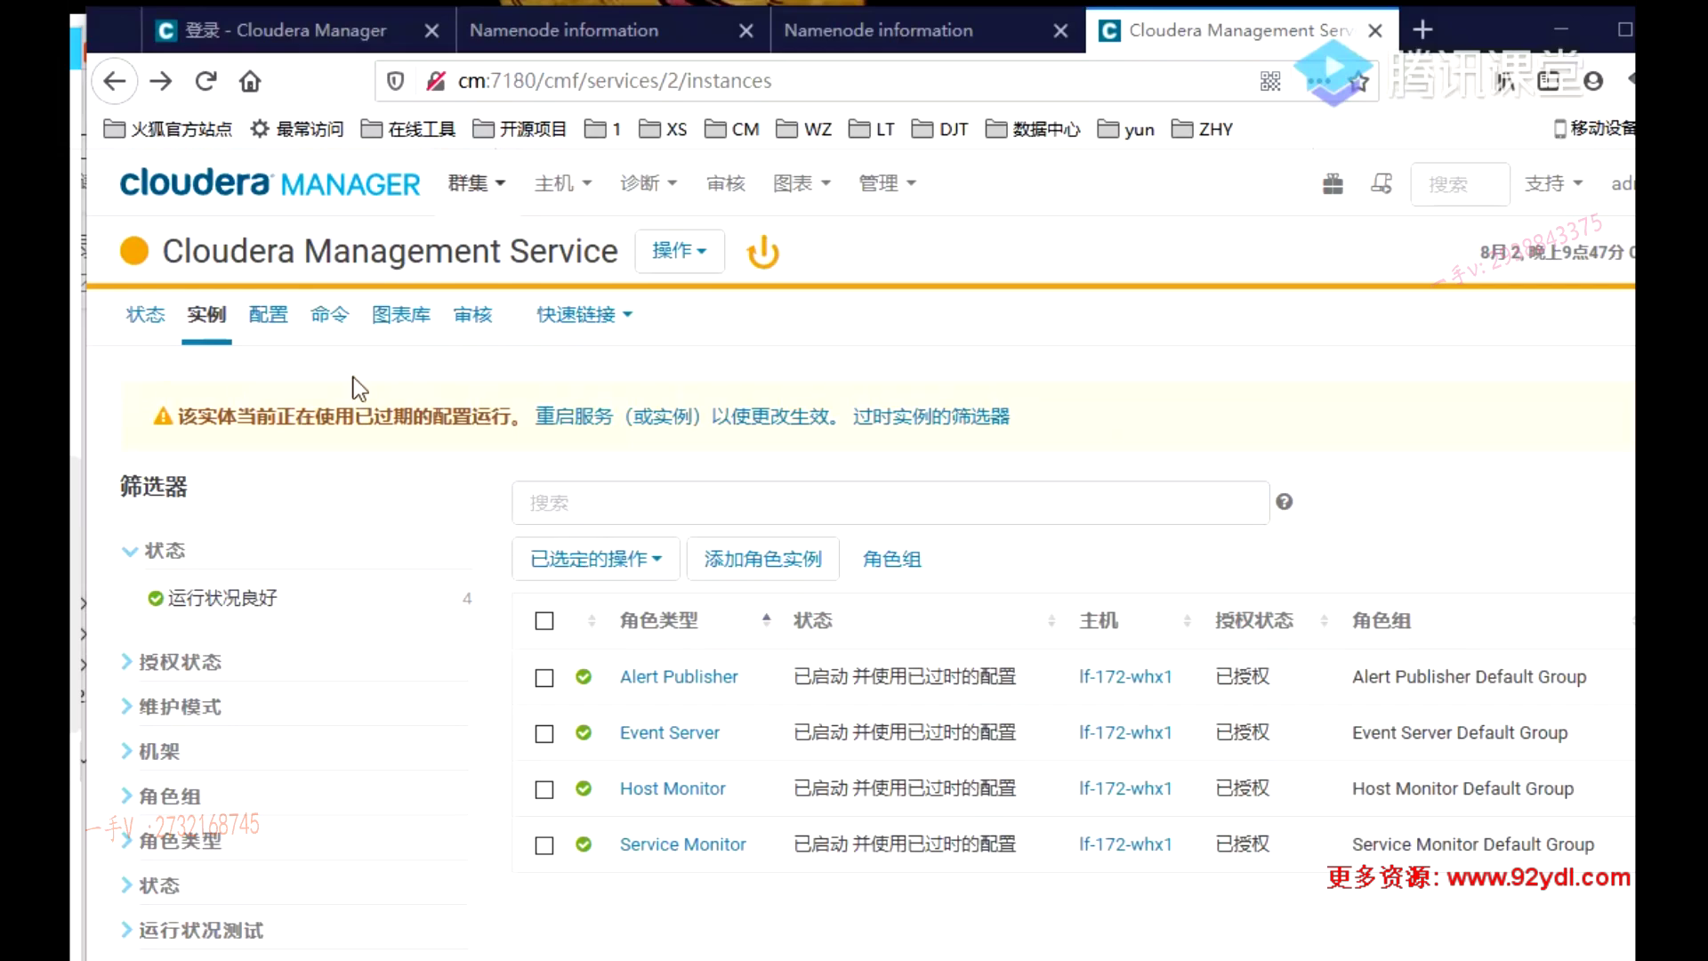
pyautogui.click(492, 188)
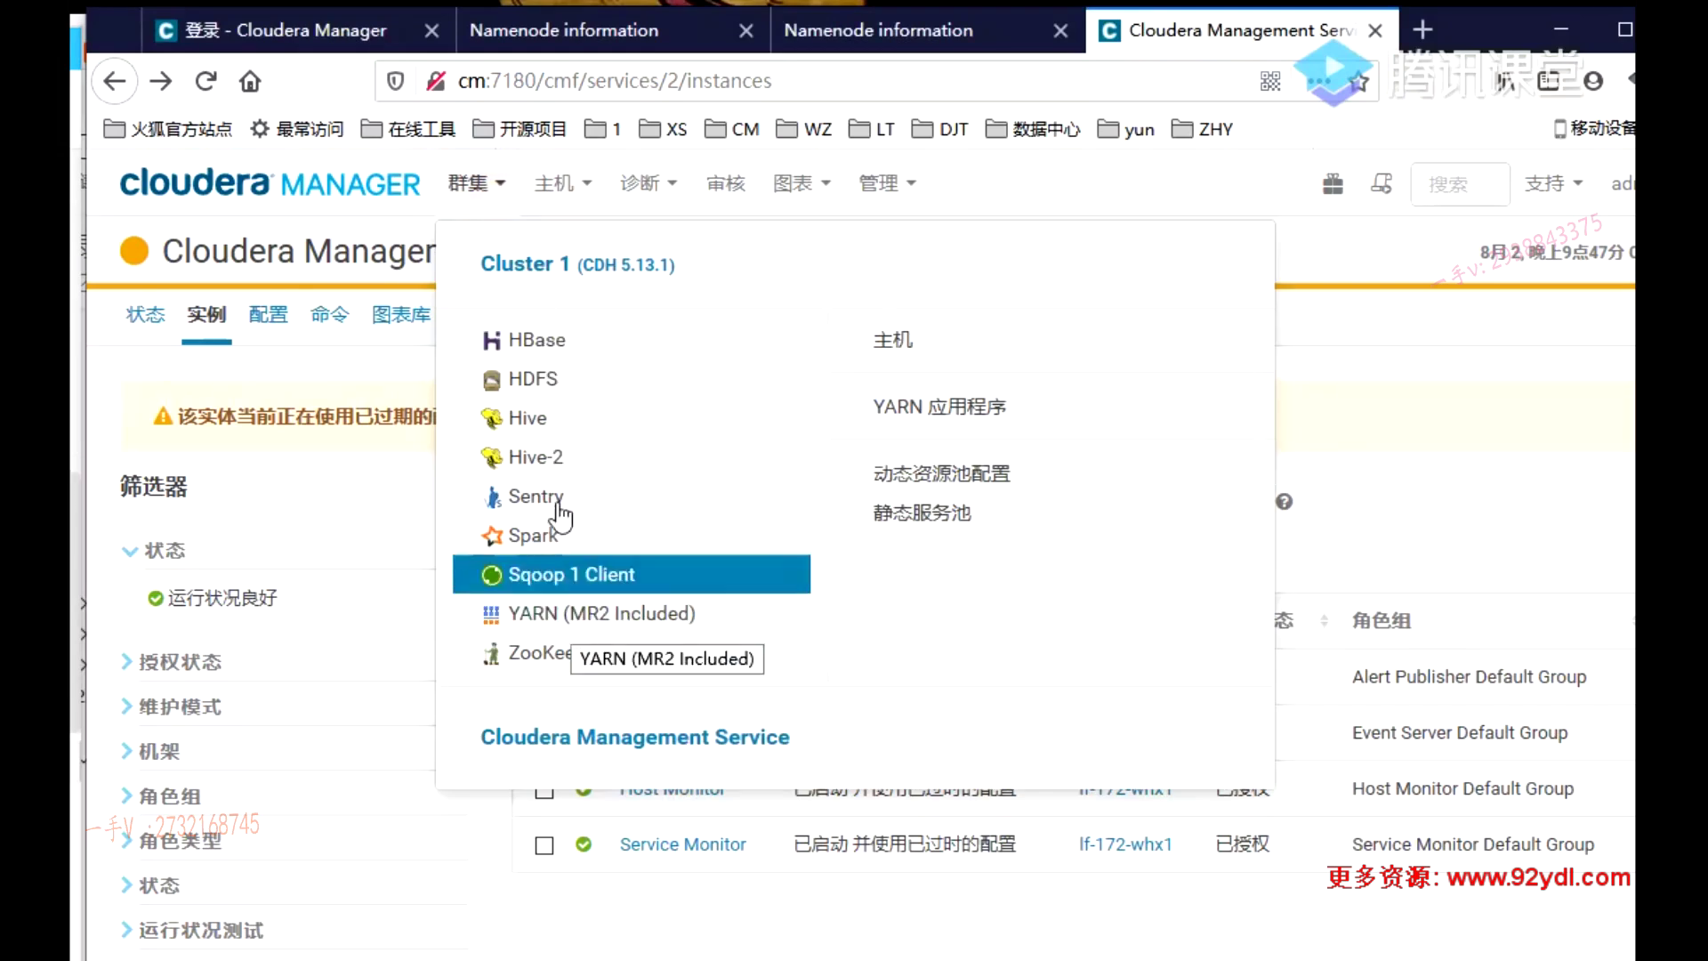
pyautogui.click(537, 267)
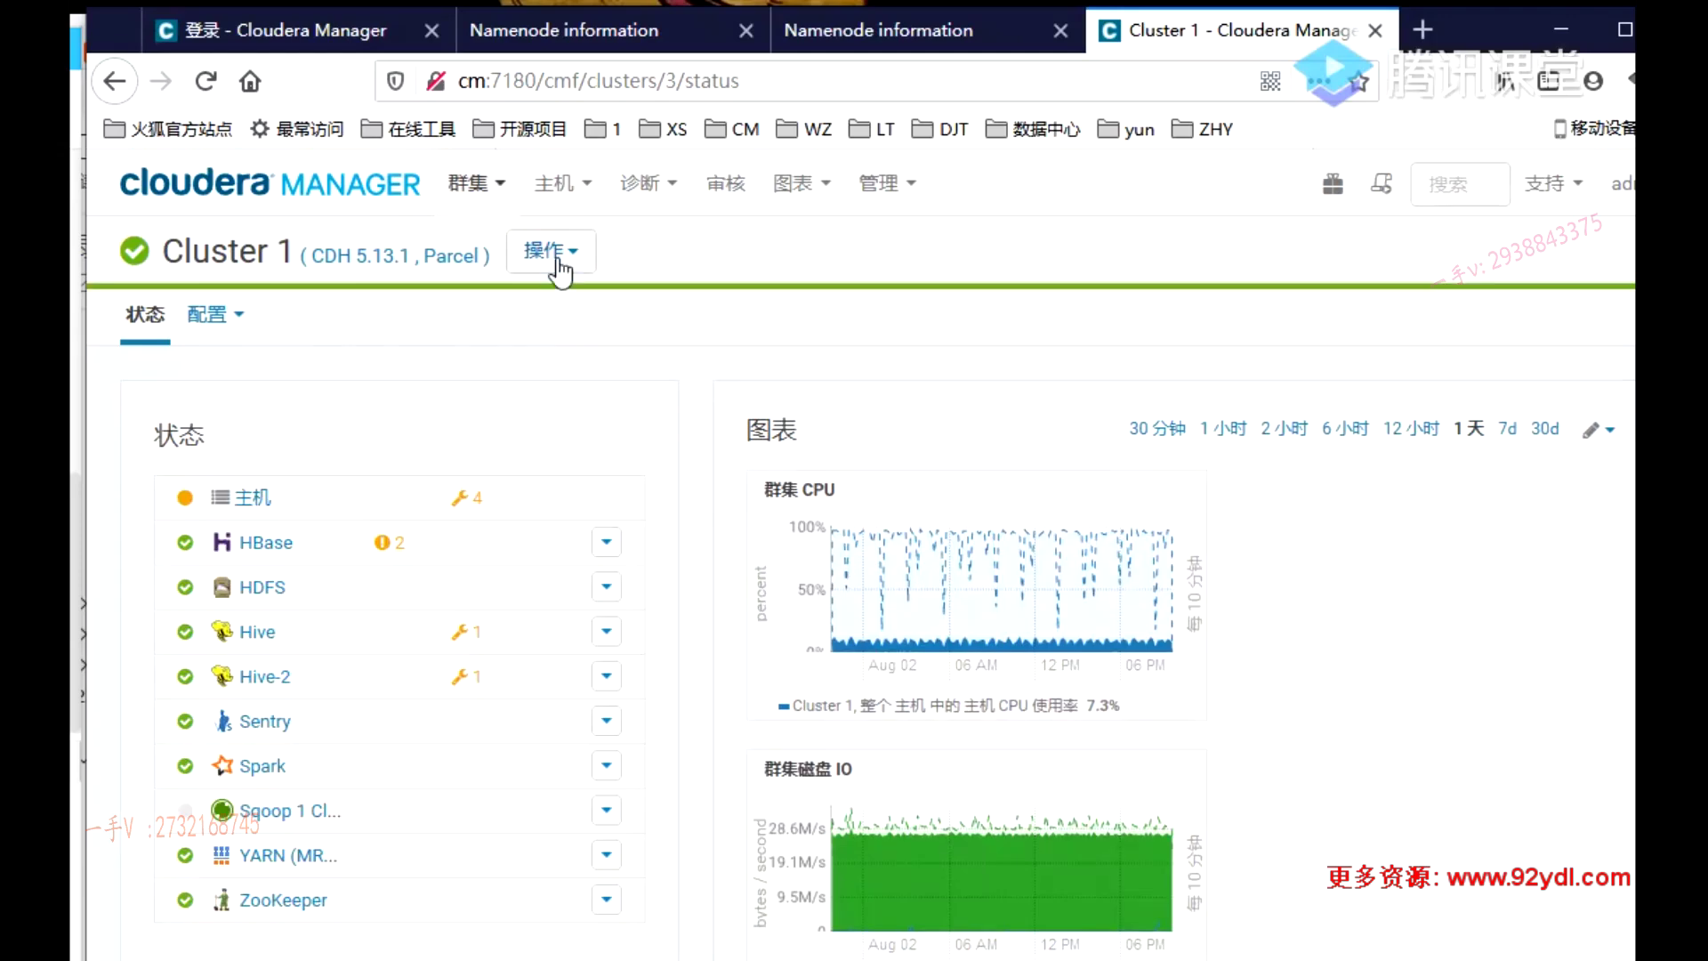
pyautogui.click(544, 250)
pyautogui.click(569, 302)
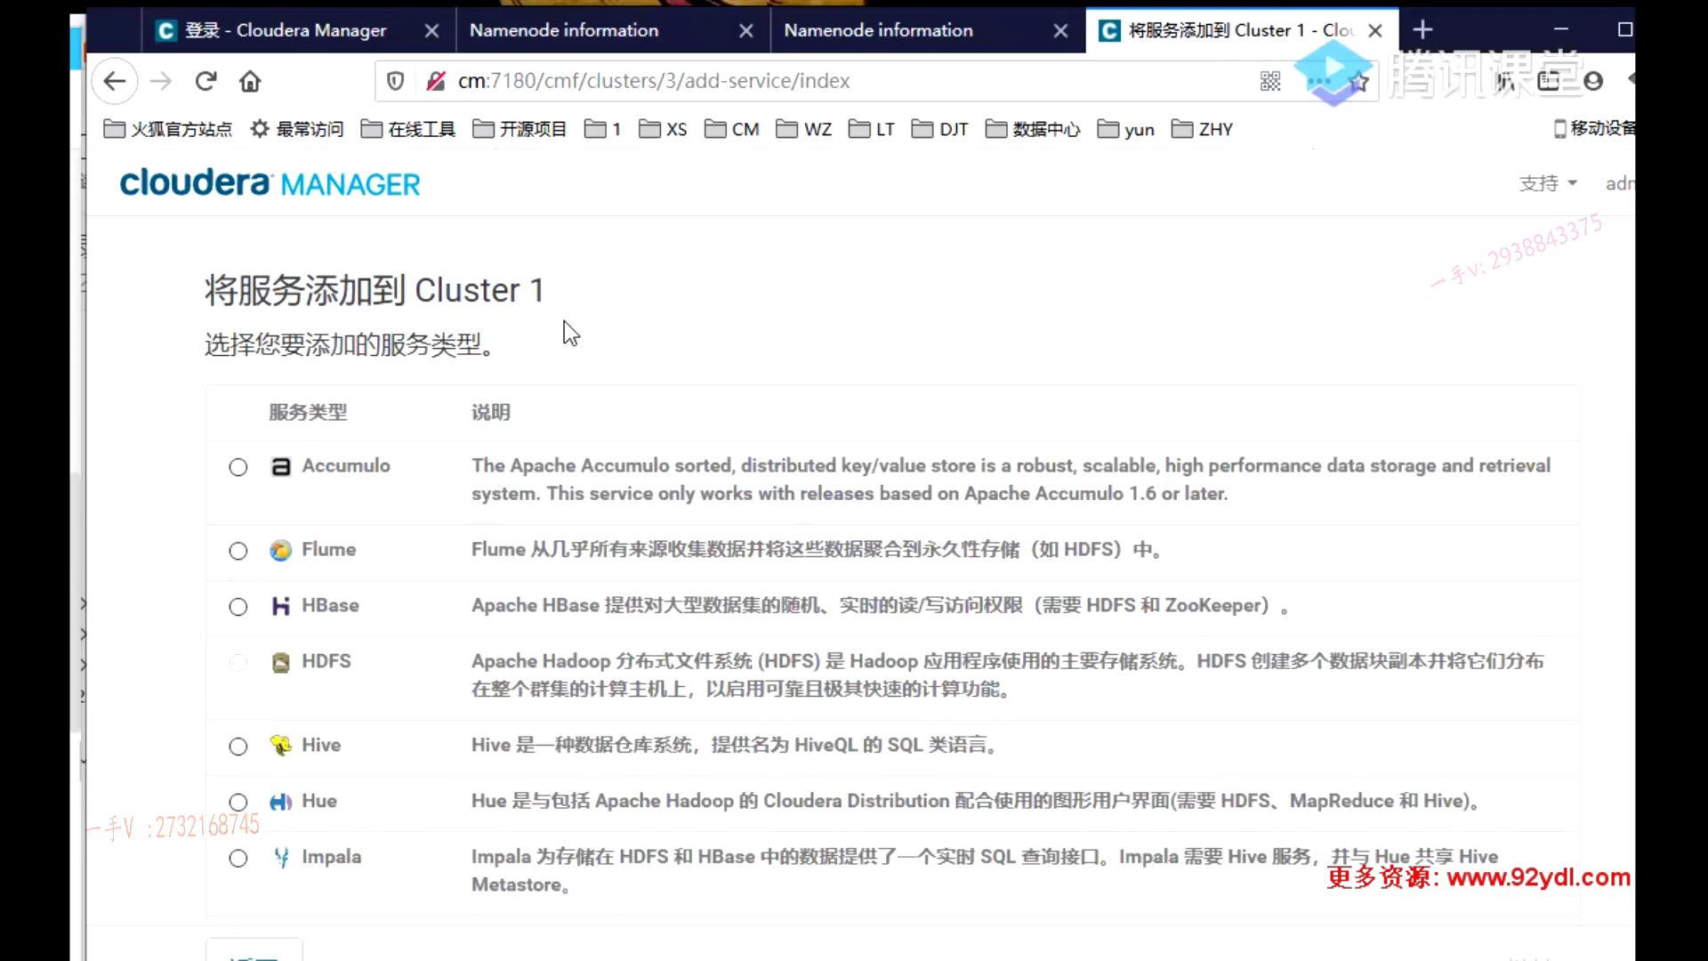
# - Examine the service types offered for Cluster 1 and return to the cluster status page without choosing one
pyautogui.scroll(-5, 564, 322)
pyautogui.scroll(-6, 564, 361)
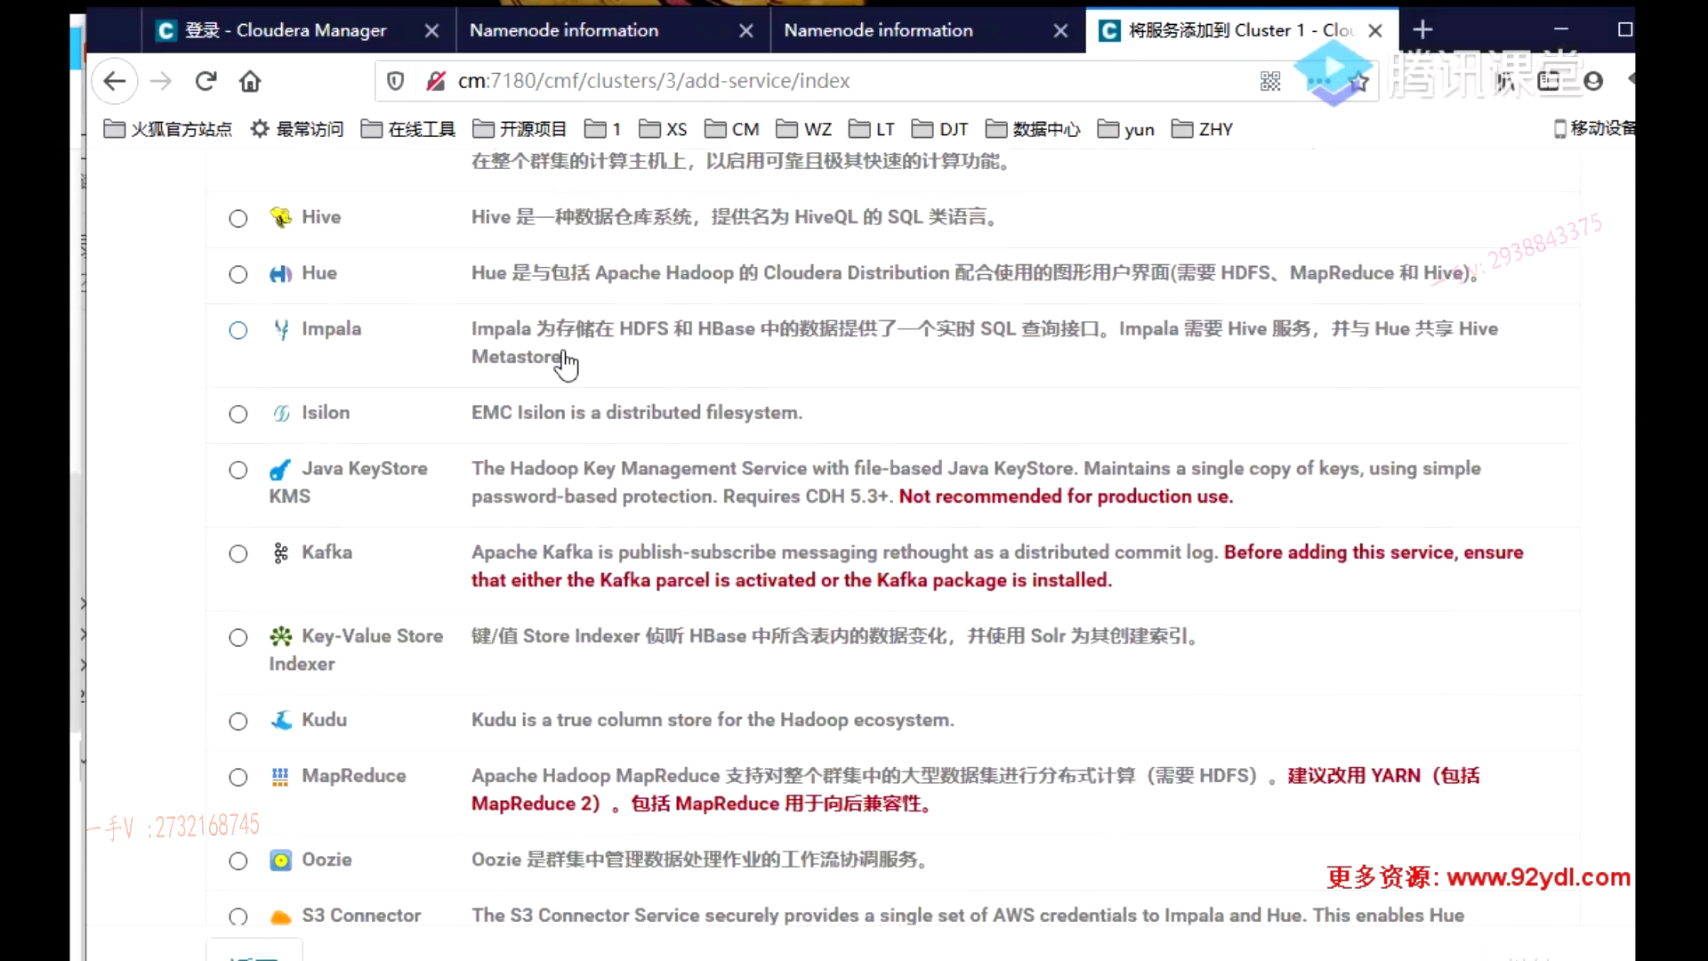
pyautogui.scroll(-2, 562, 350)
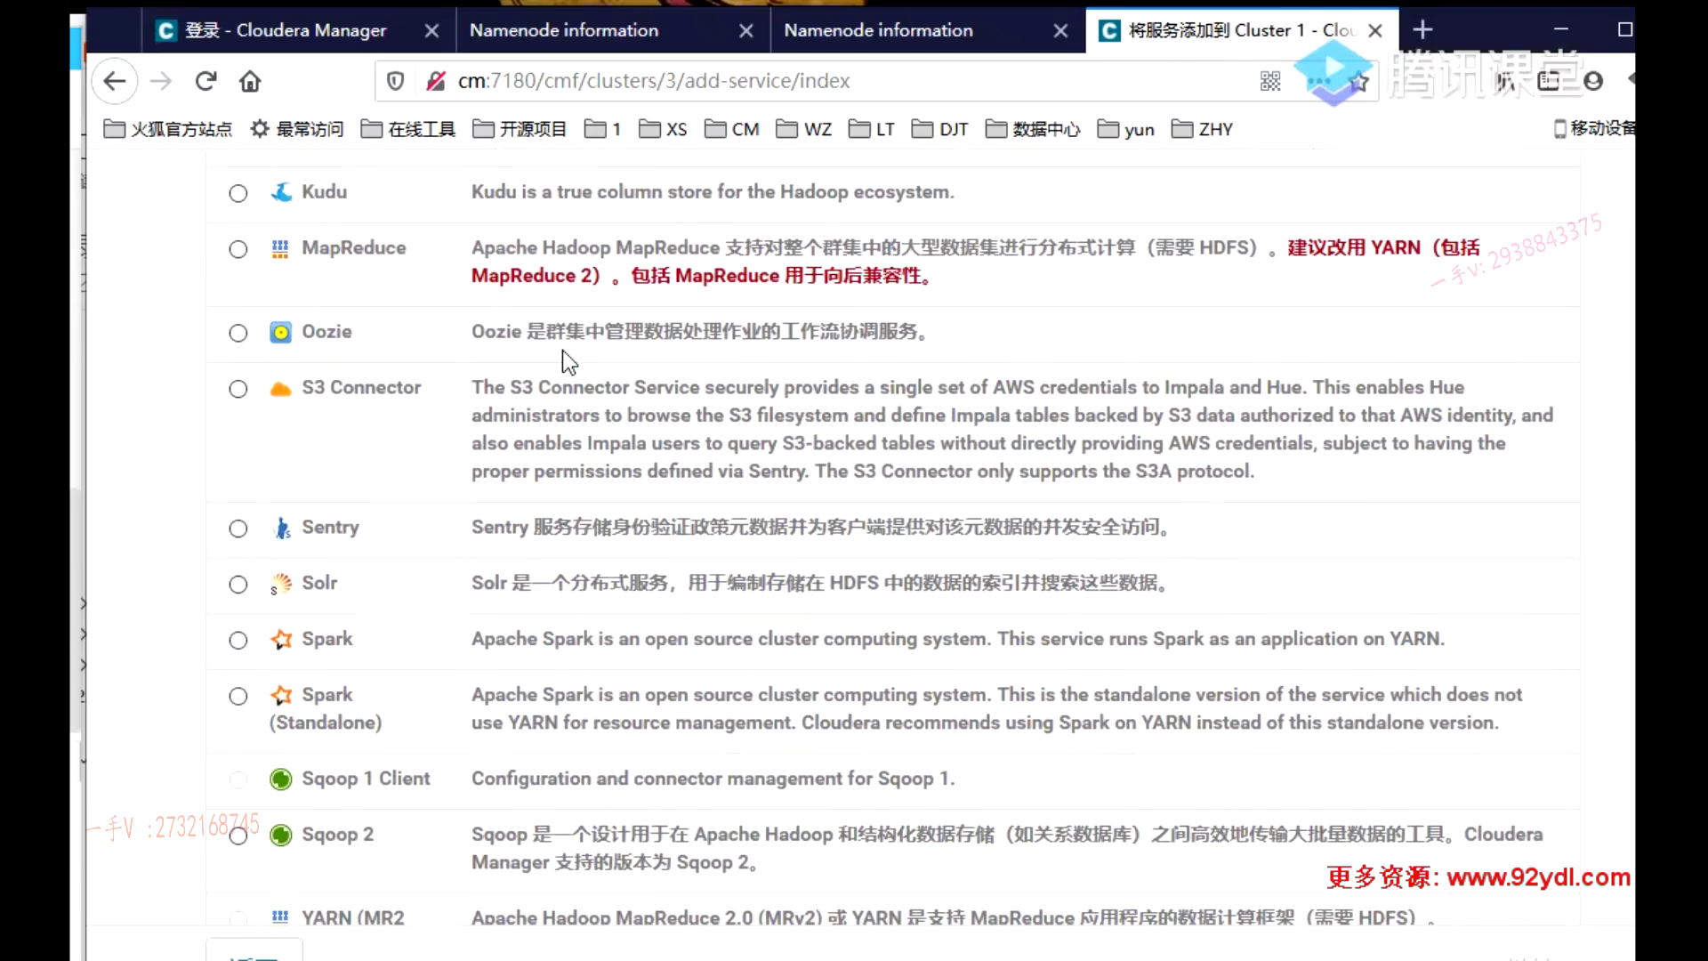
pyautogui.scroll(-2, 563, 350)
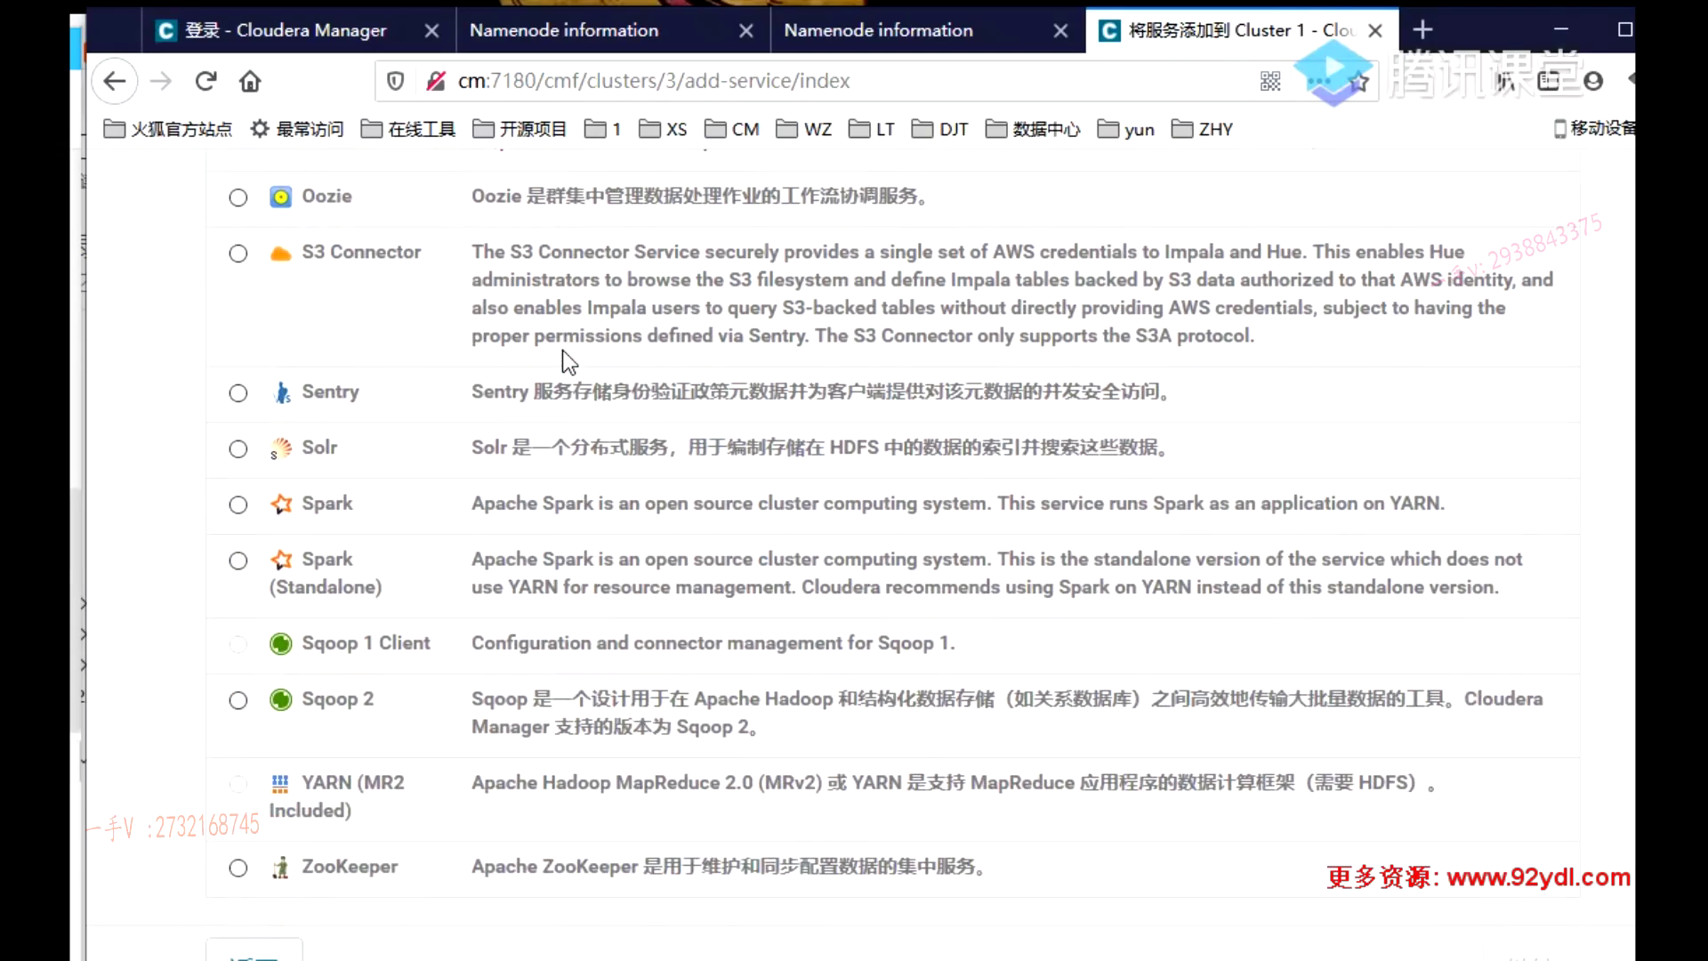
pyautogui.scroll(2, 562, 349)
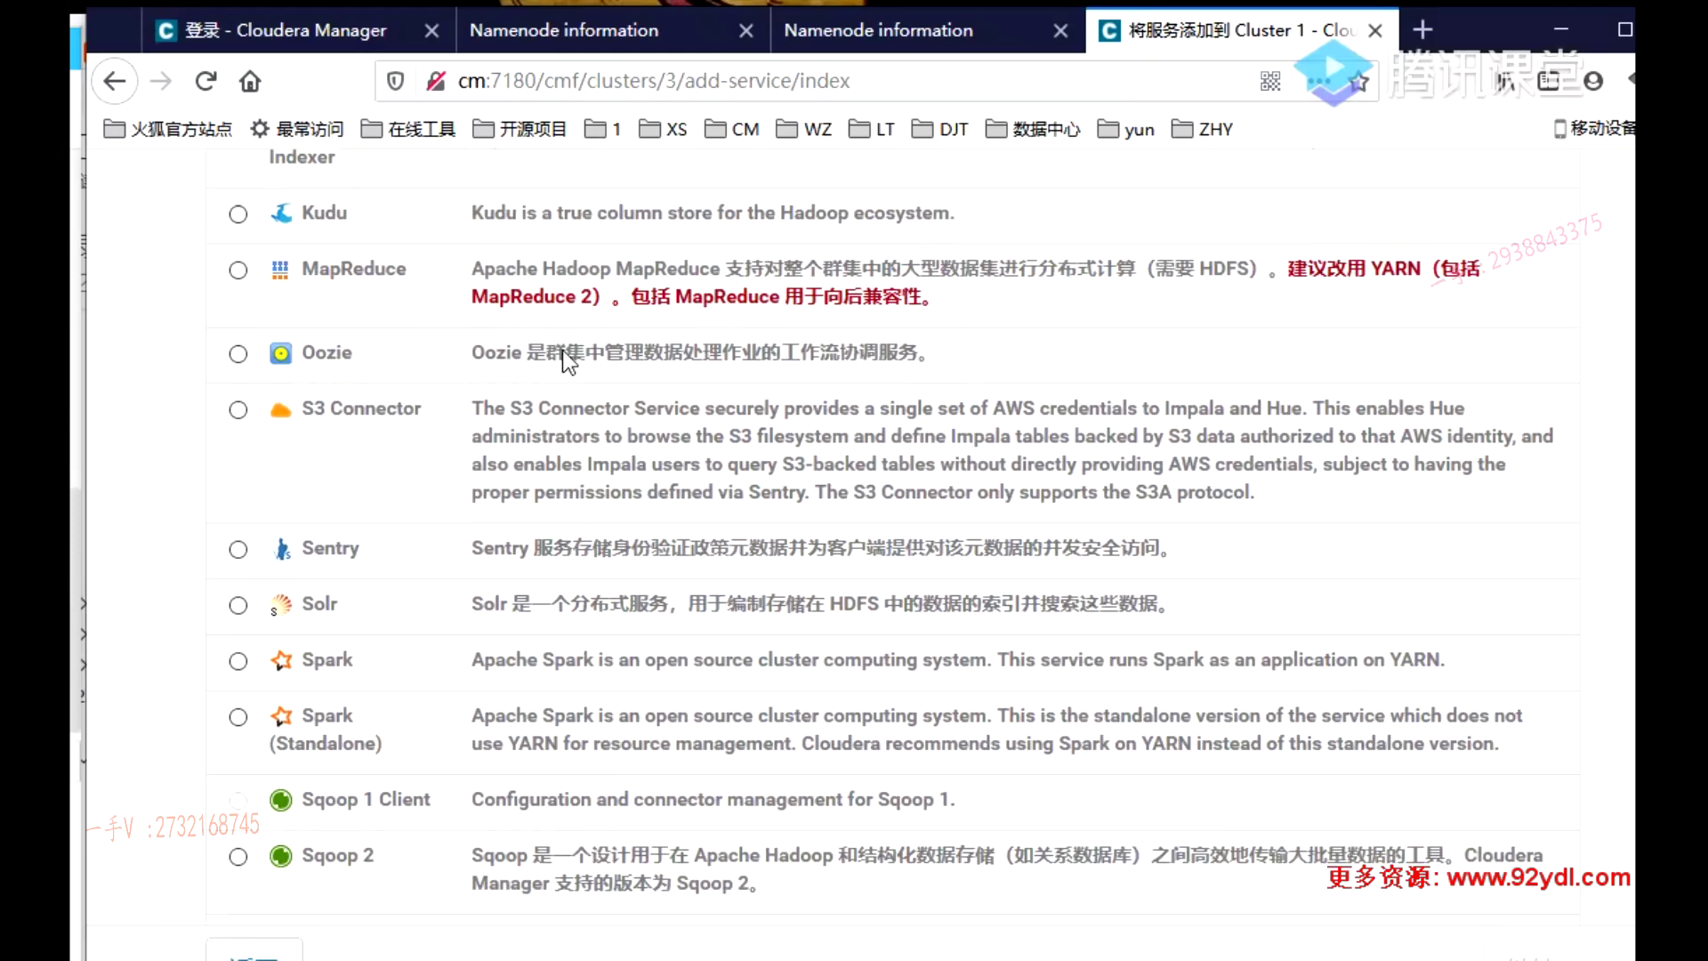
pyautogui.scroll(5, 562, 349)
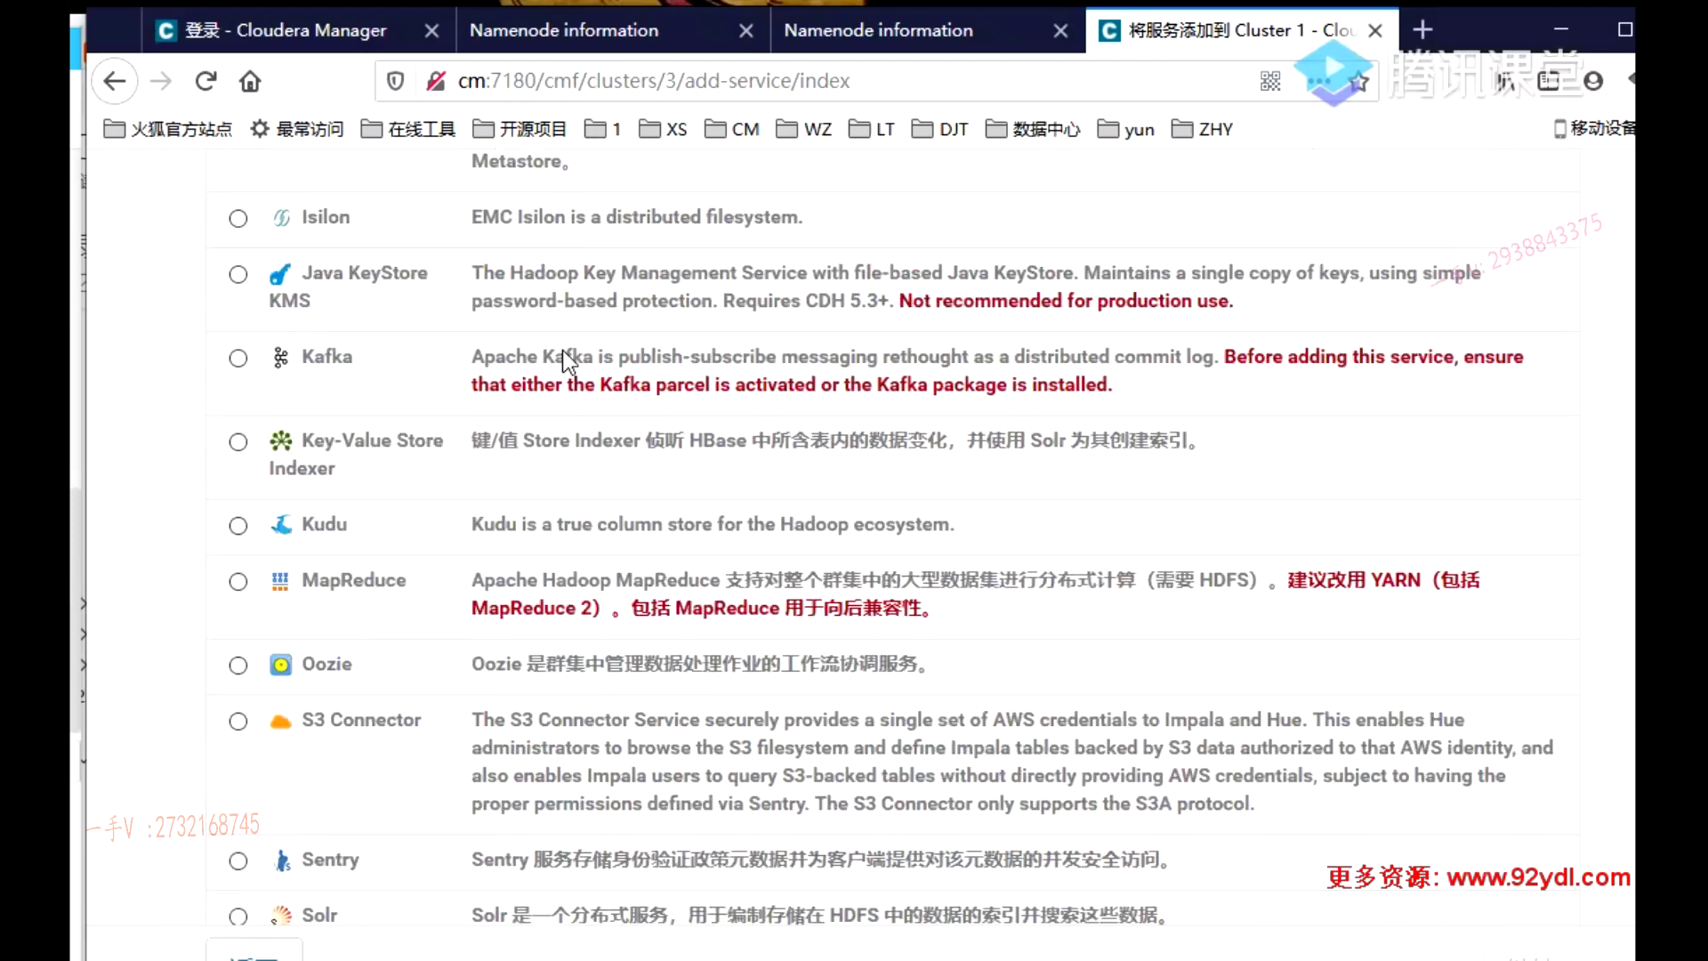
pyautogui.scroll(5, 562, 356)
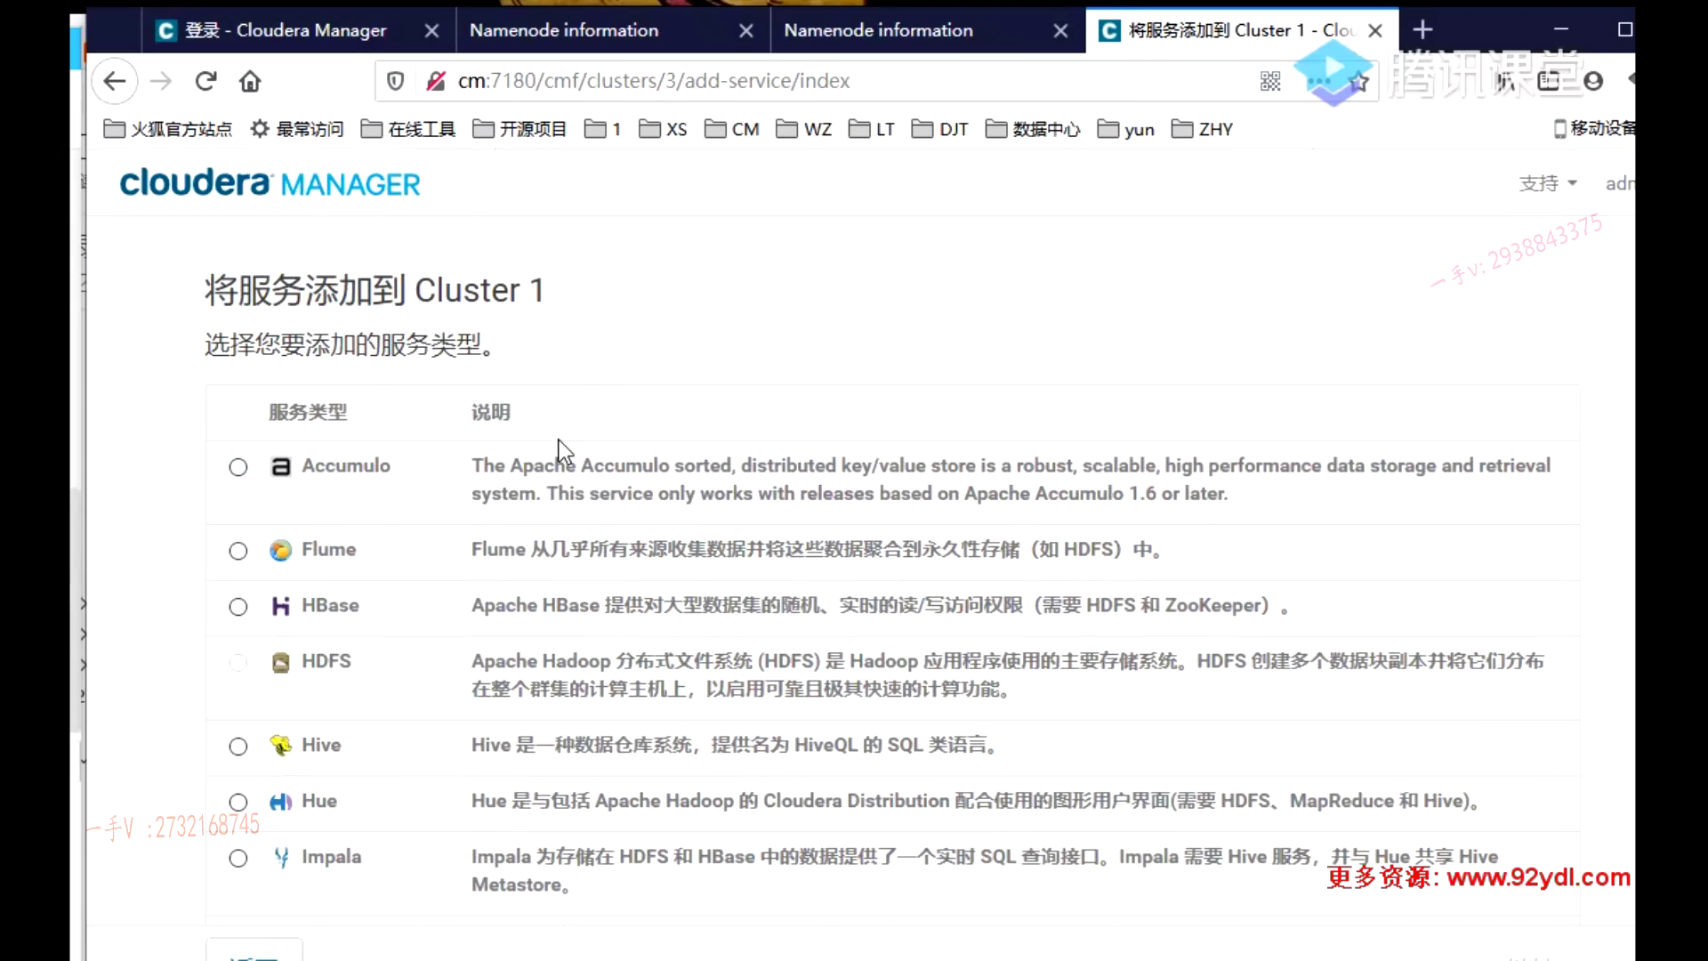
pyautogui.scroll(-8, 559, 440)
pyautogui.scroll(8, 558, 439)
pyautogui.click(115, 82)
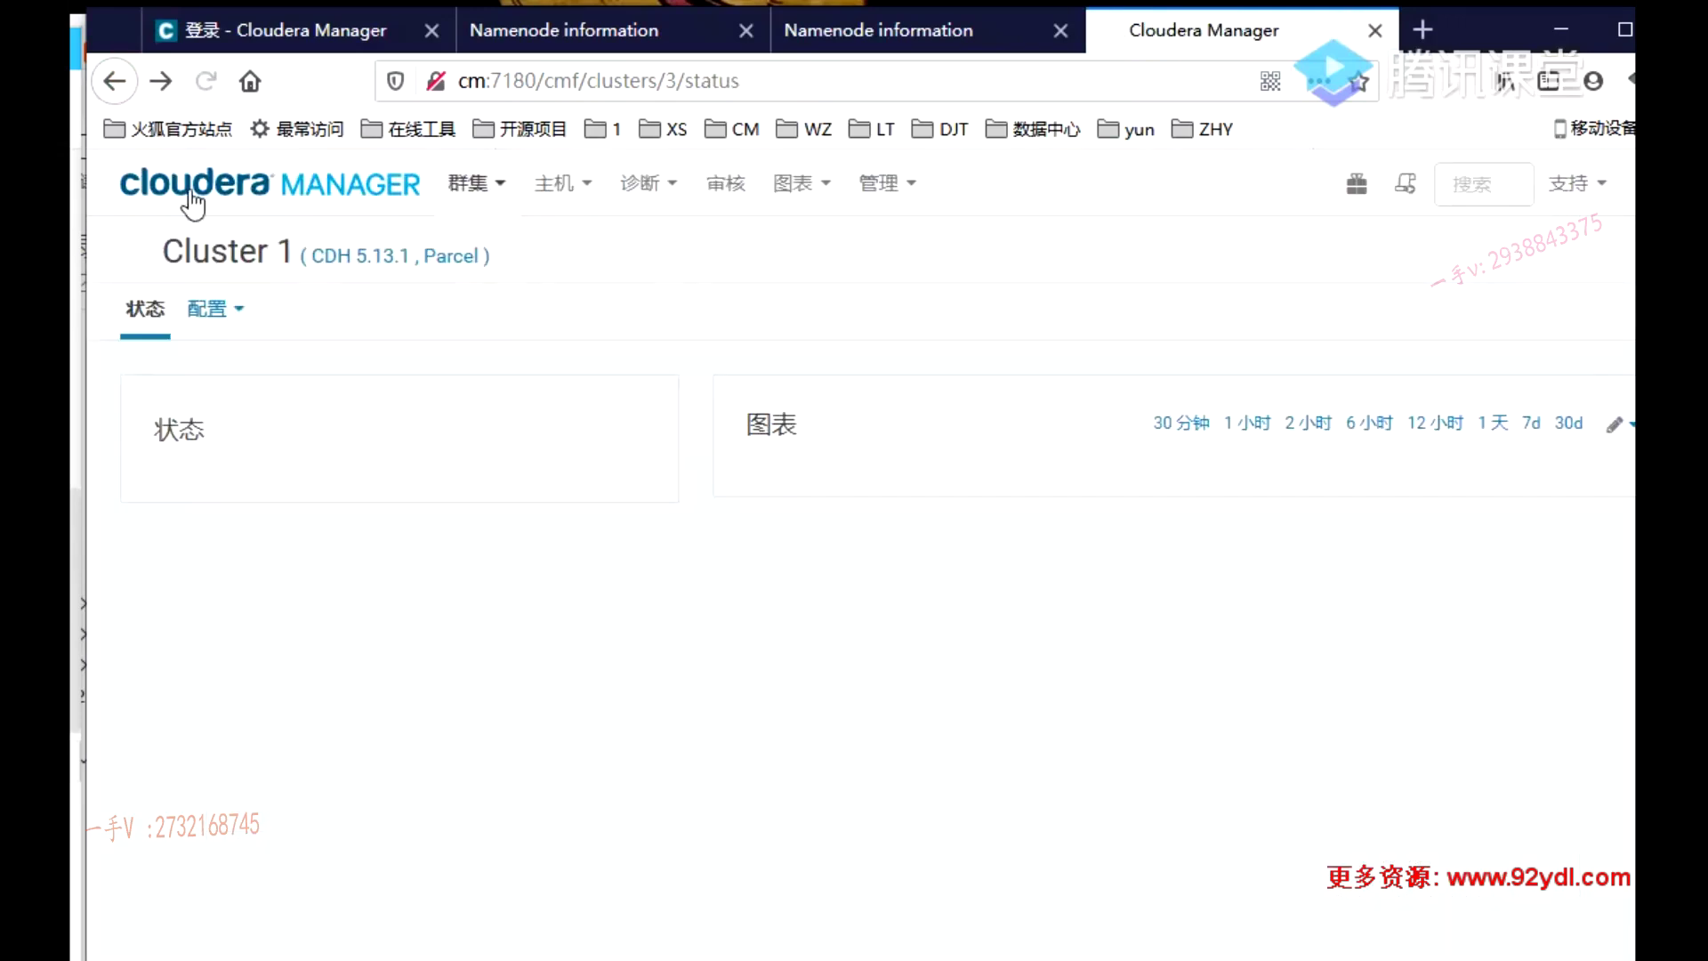
# - Reopen the Cloudera Management Service instances, check which role can be added, and return to the instance list
pyautogui.click(472, 190)
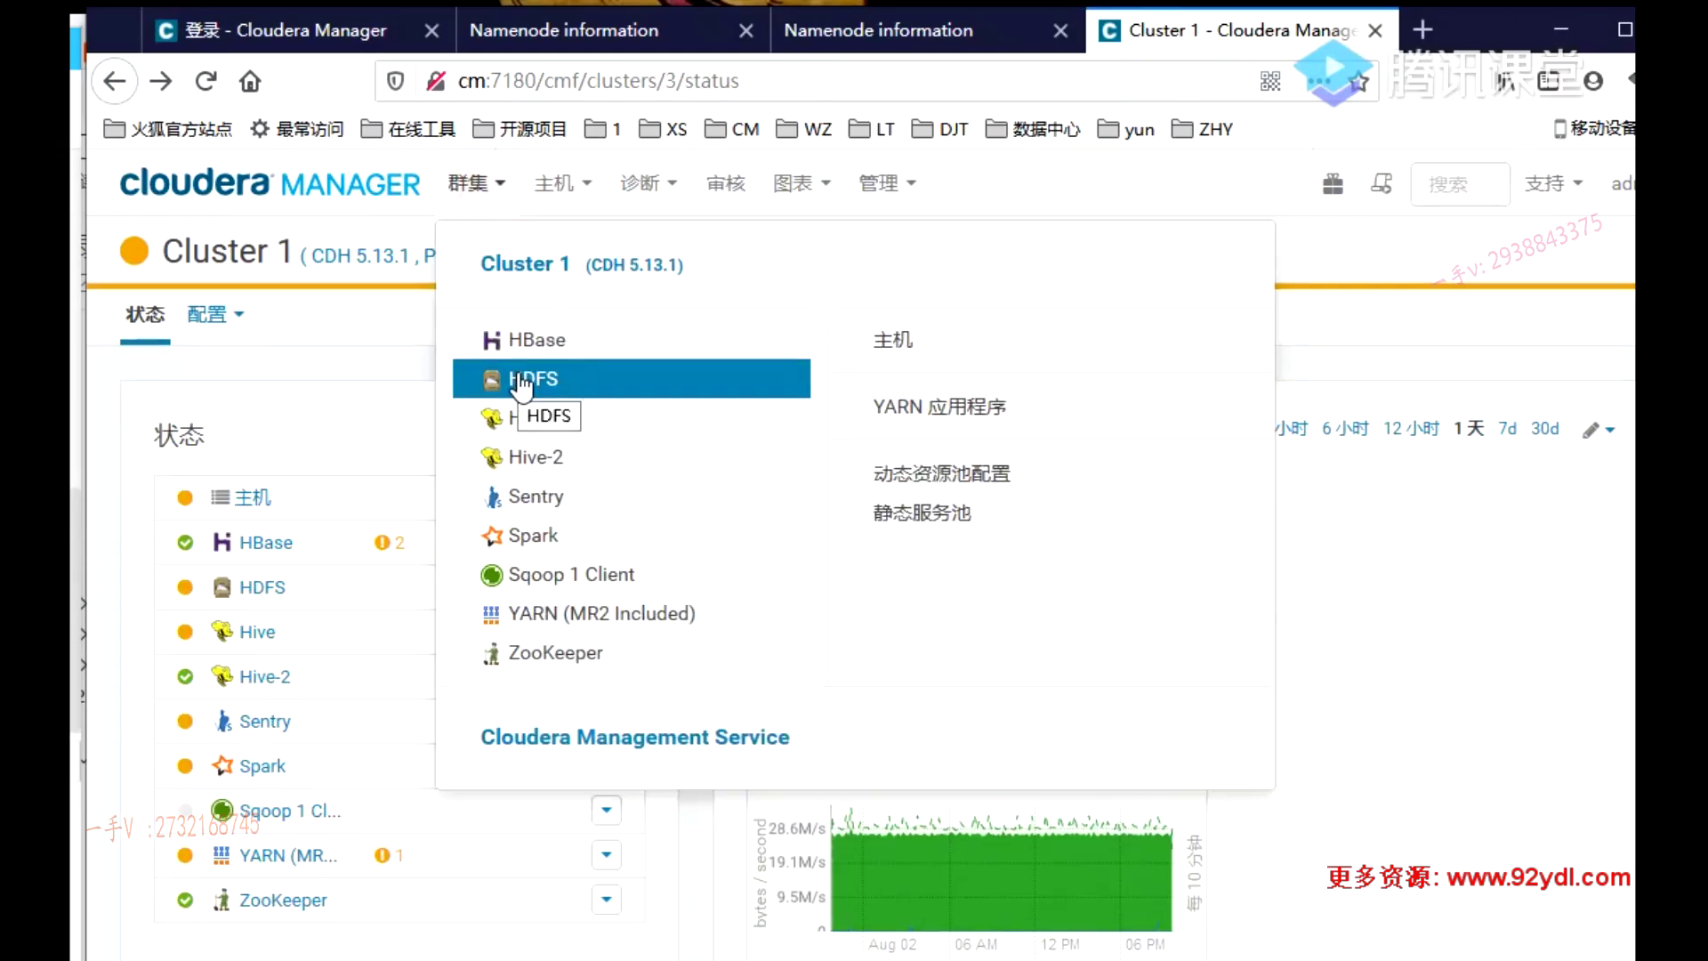
pyautogui.click(559, 744)
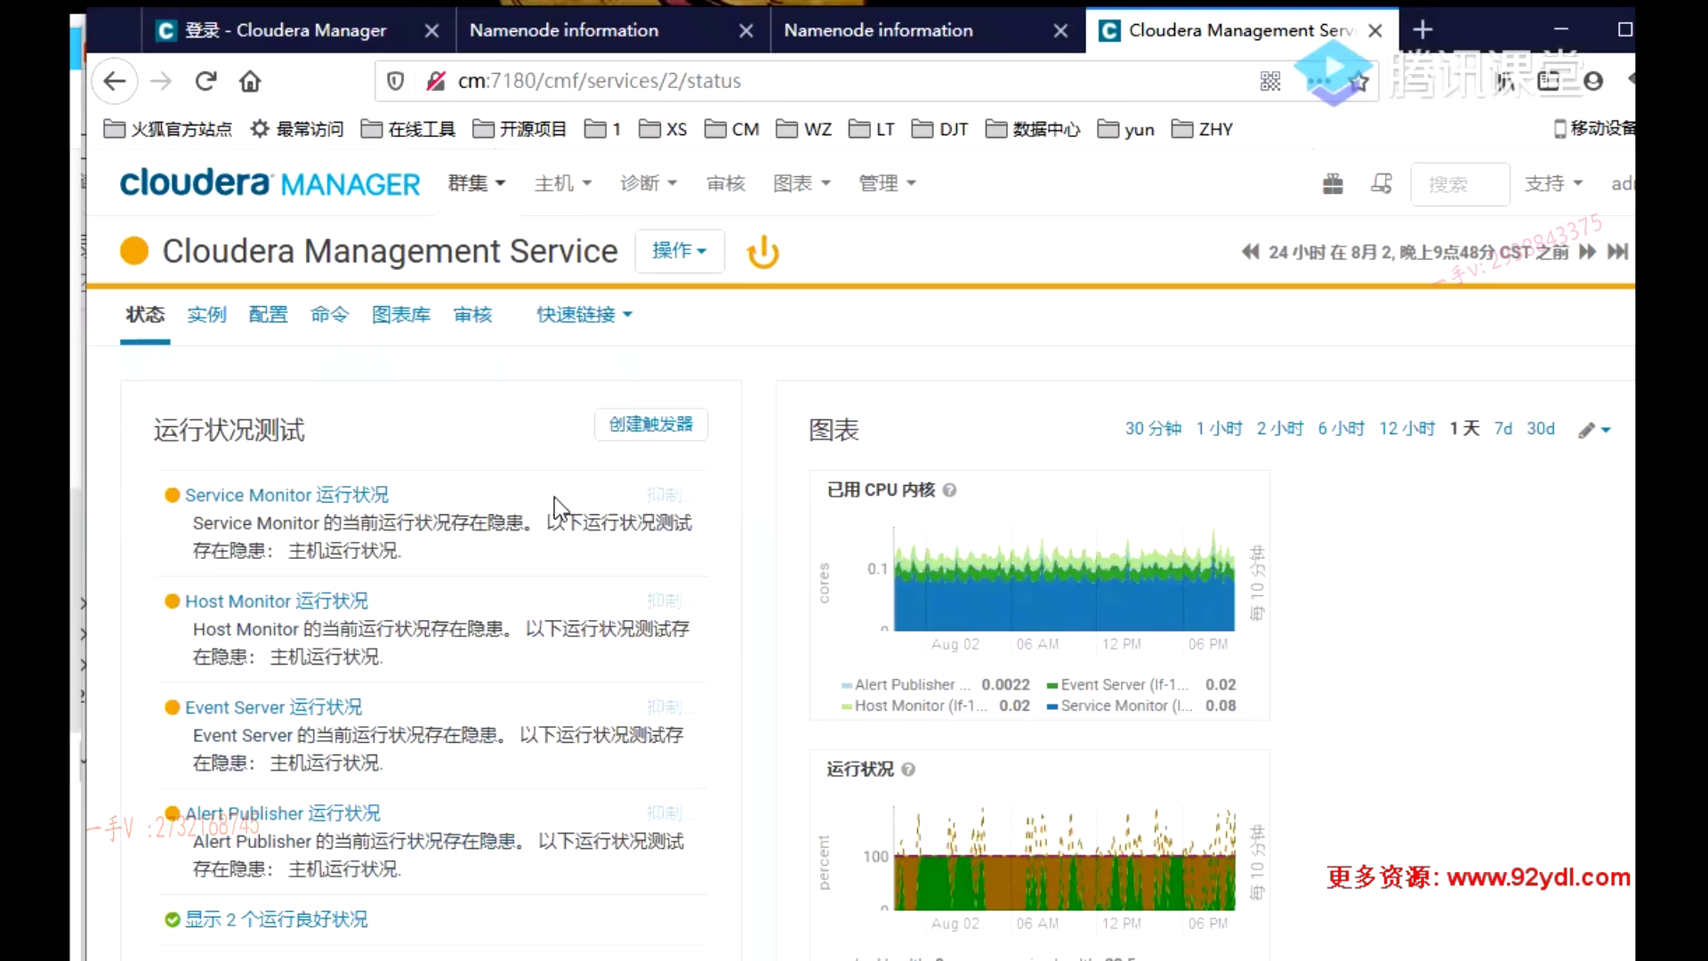
pyautogui.click(206, 313)
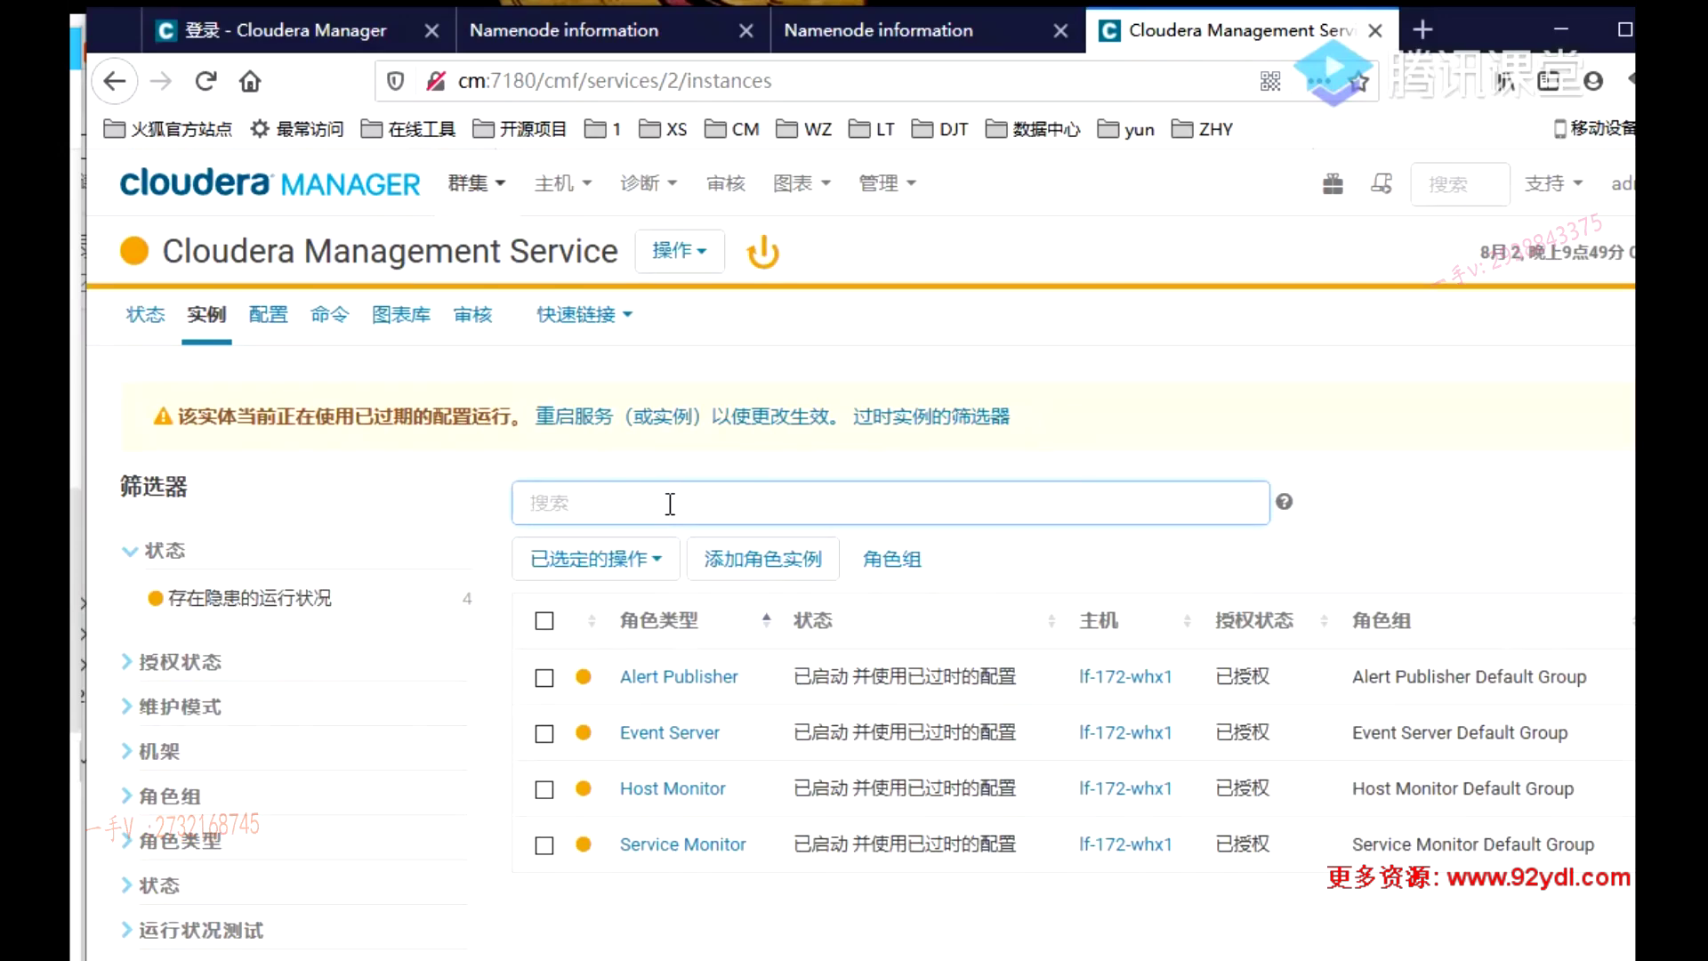
pyautogui.click(730, 559)
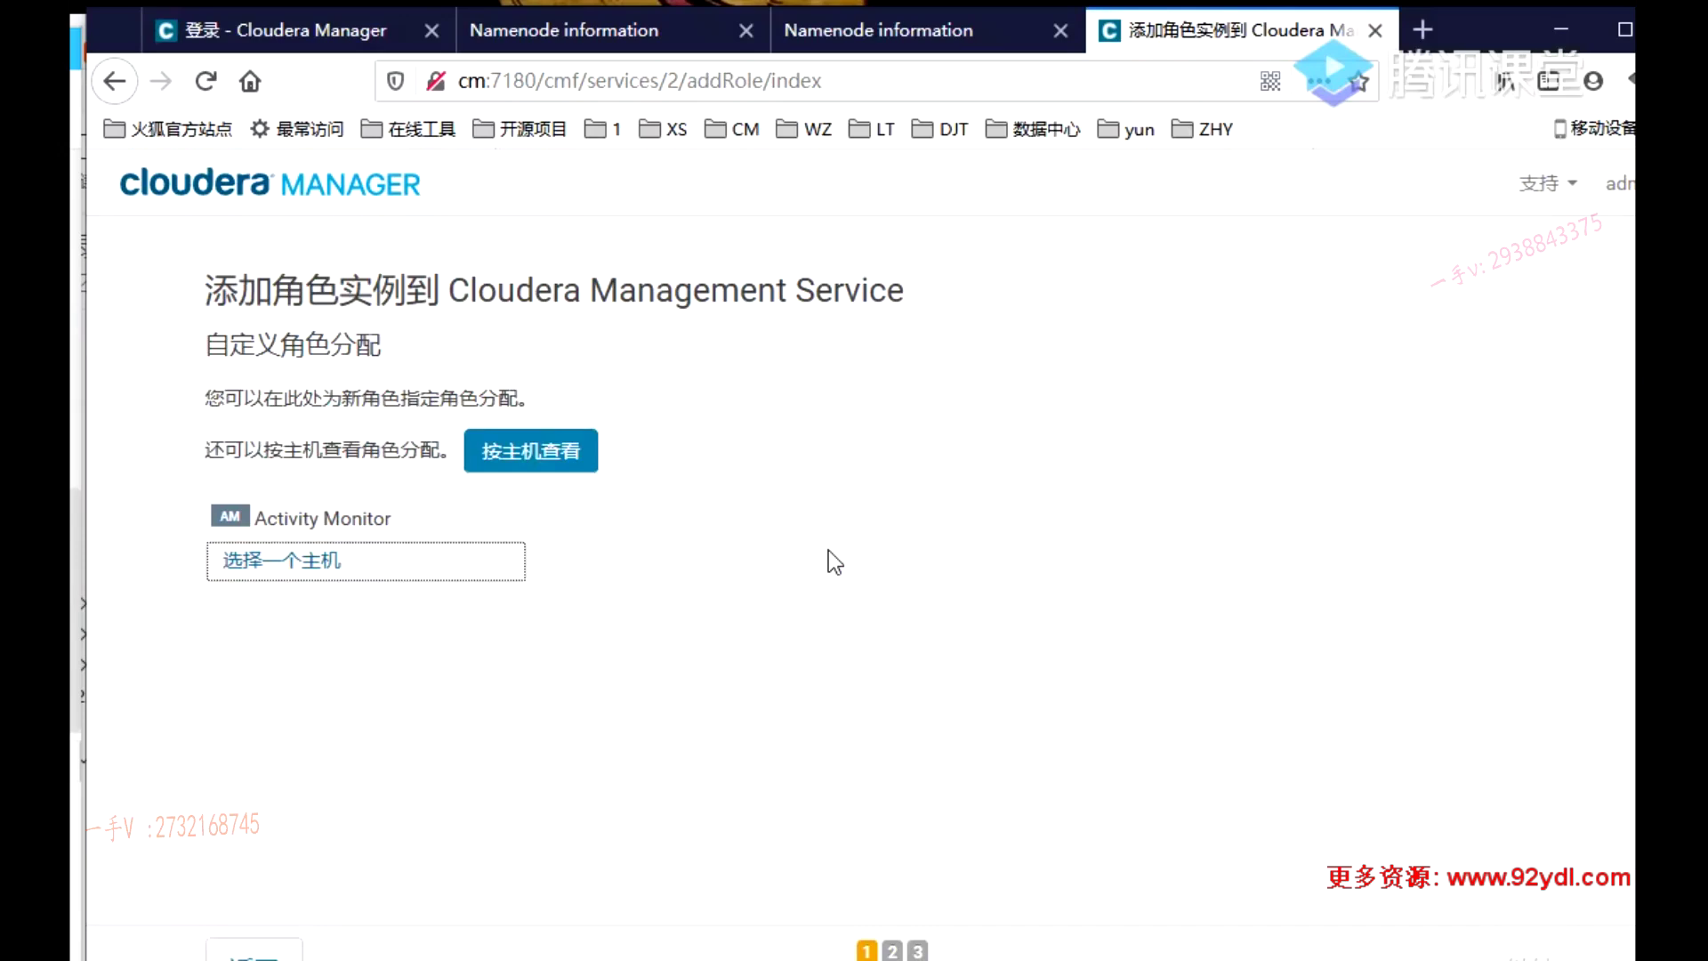
pyautogui.click(116, 82)
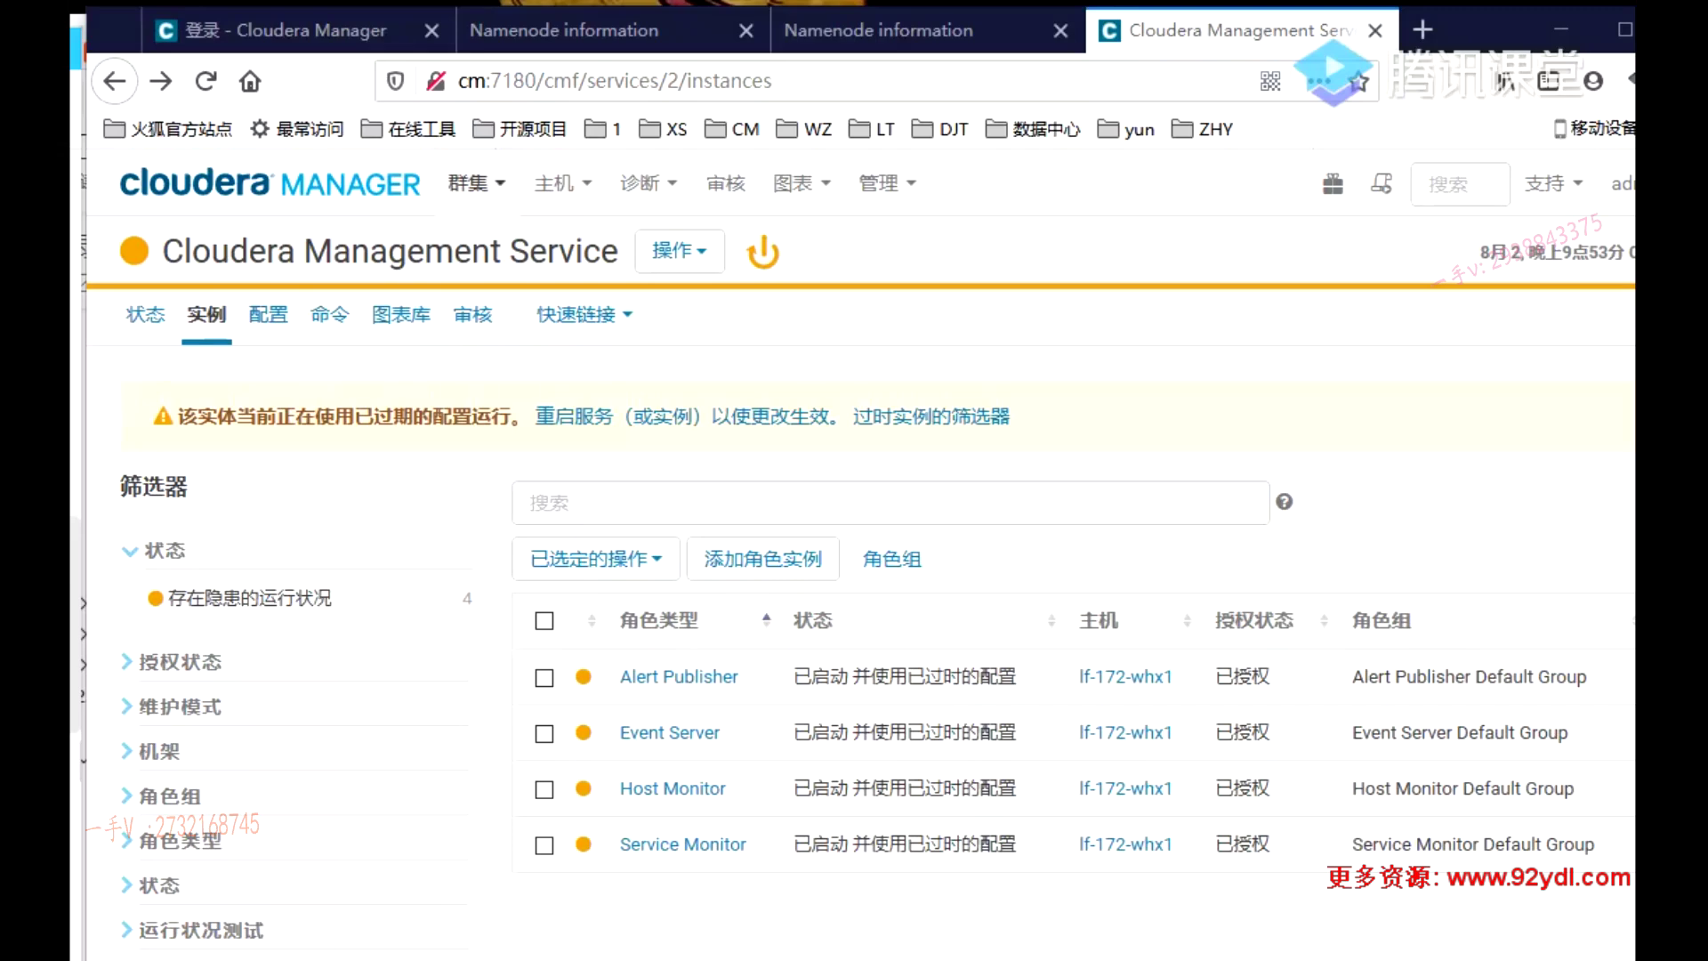
# - View the candidate hosts for a new Activity Monitor role, cancel the selection and return to the instance list
pyautogui.click(743, 558)
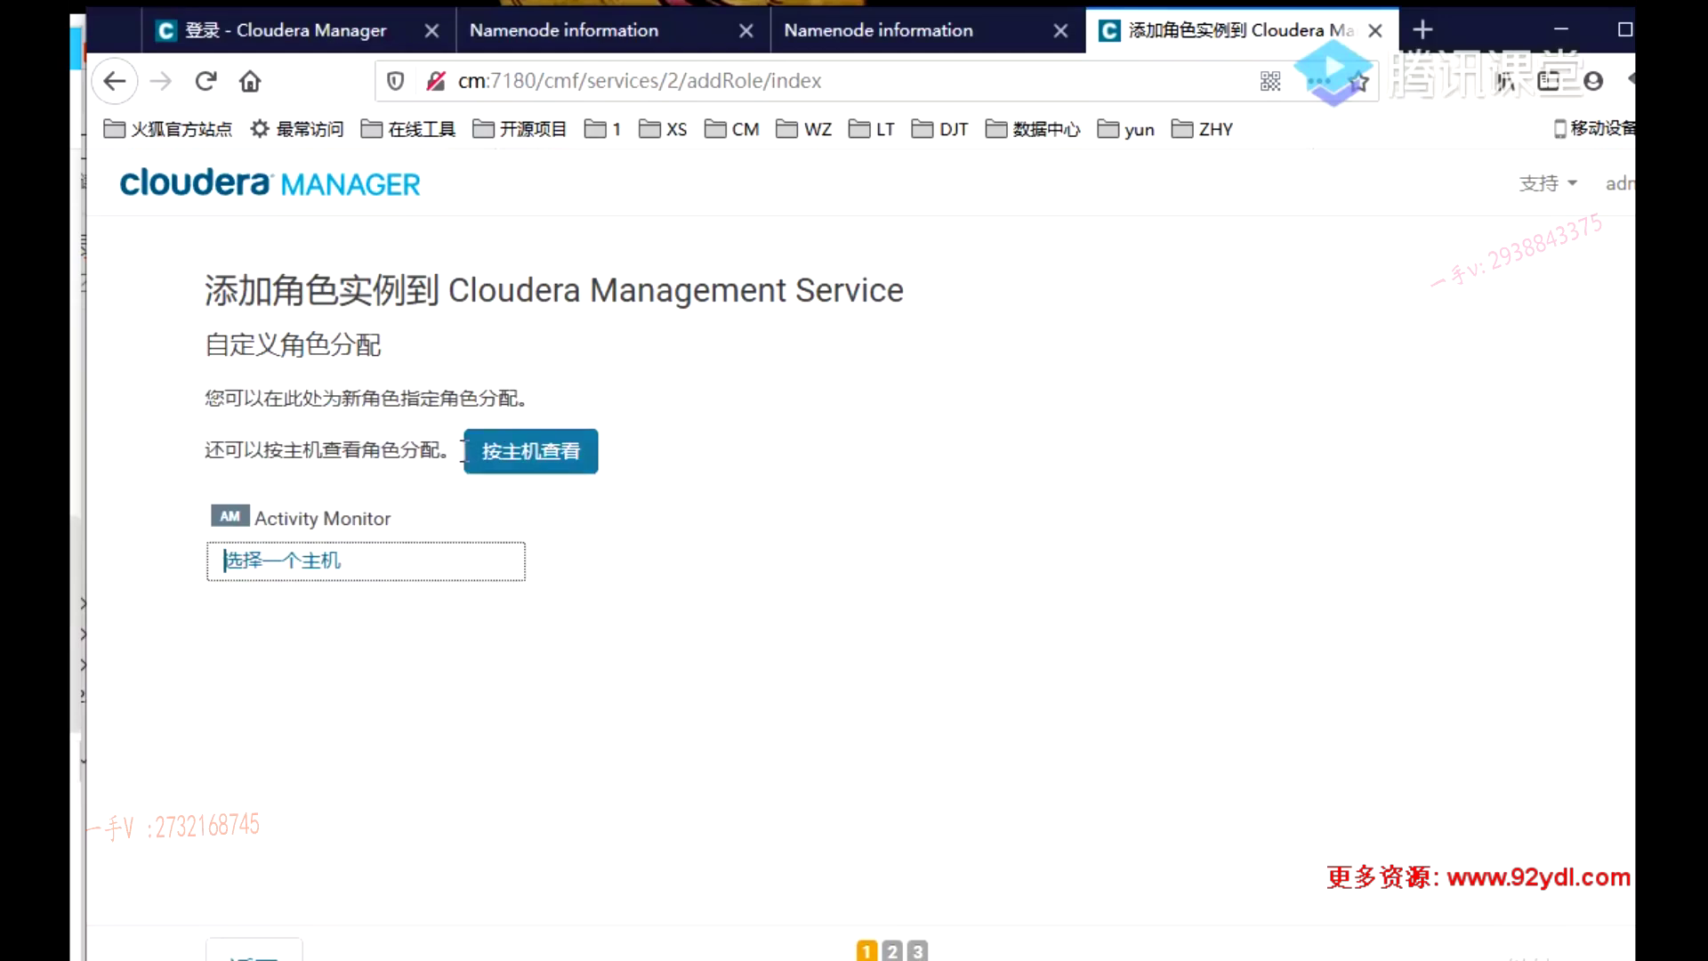
pyautogui.click(300, 563)
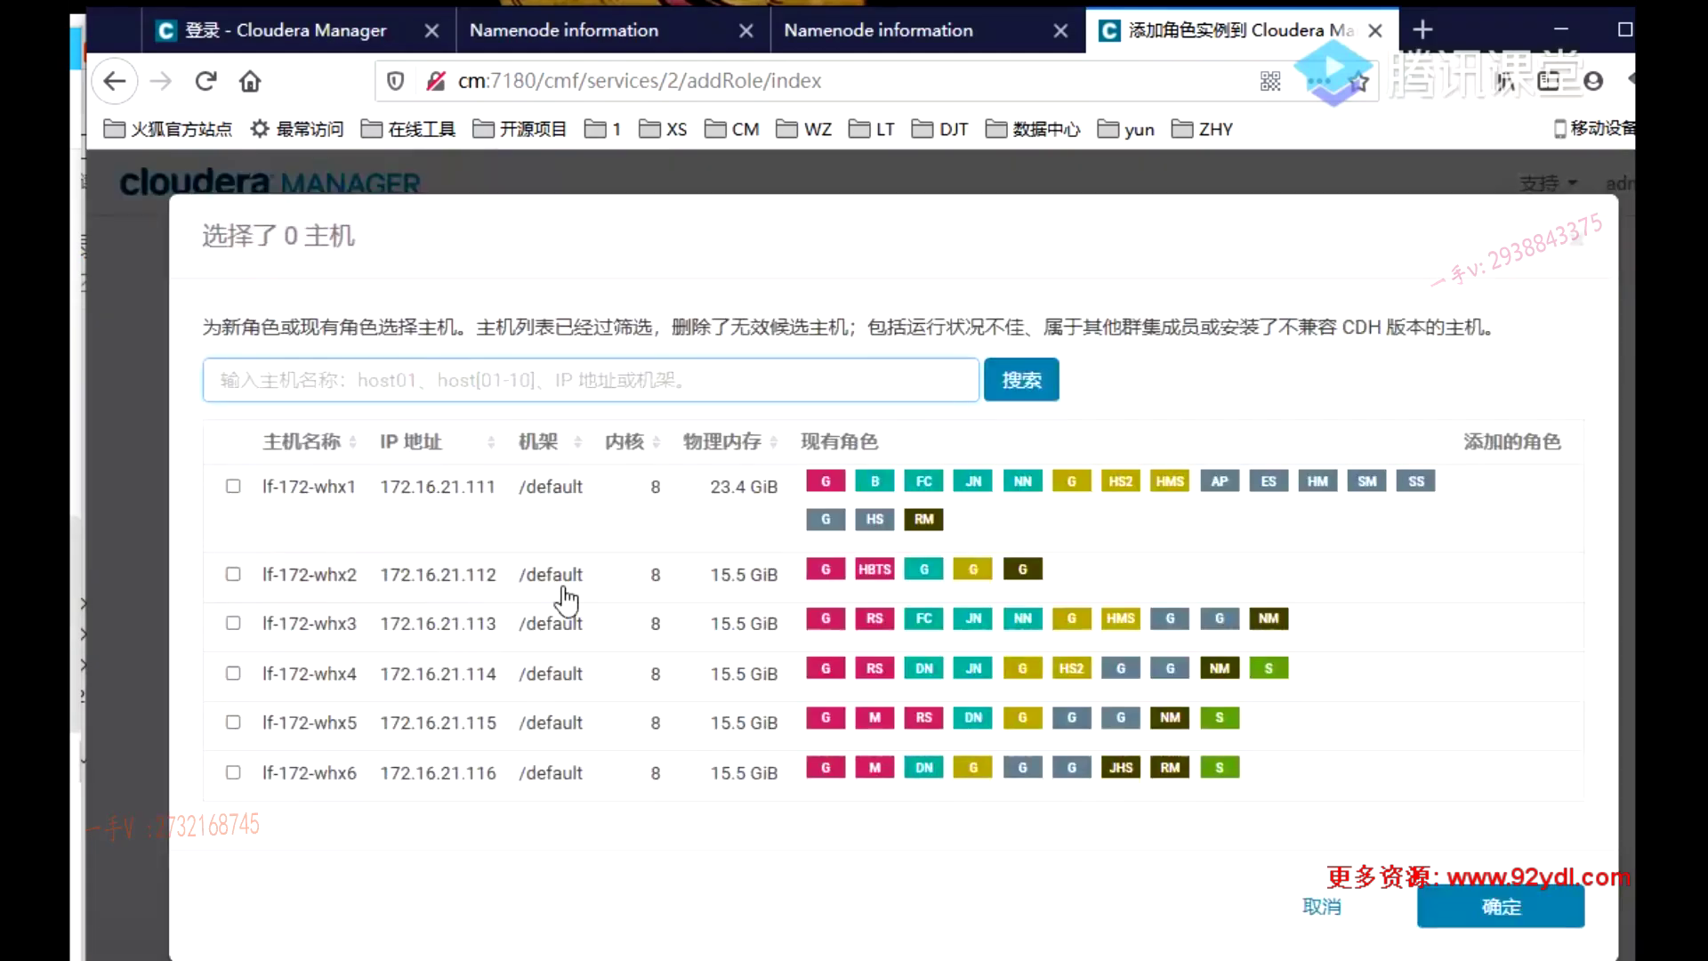
pyautogui.click(1320, 905)
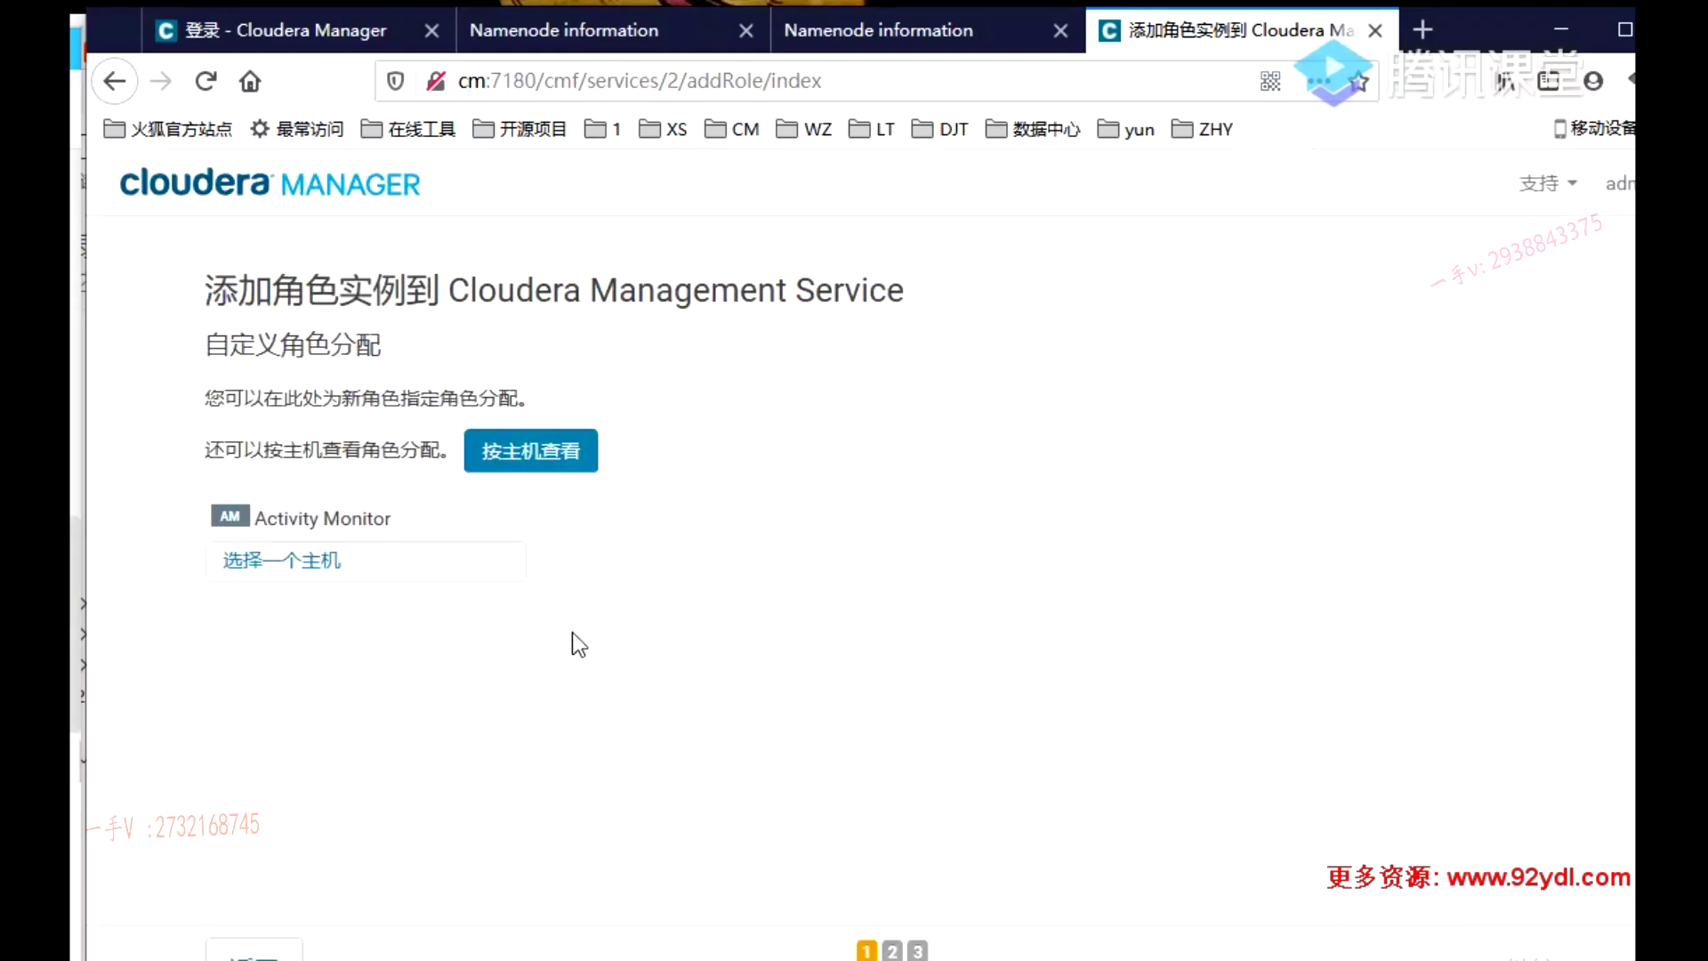
pyautogui.click(114, 81)
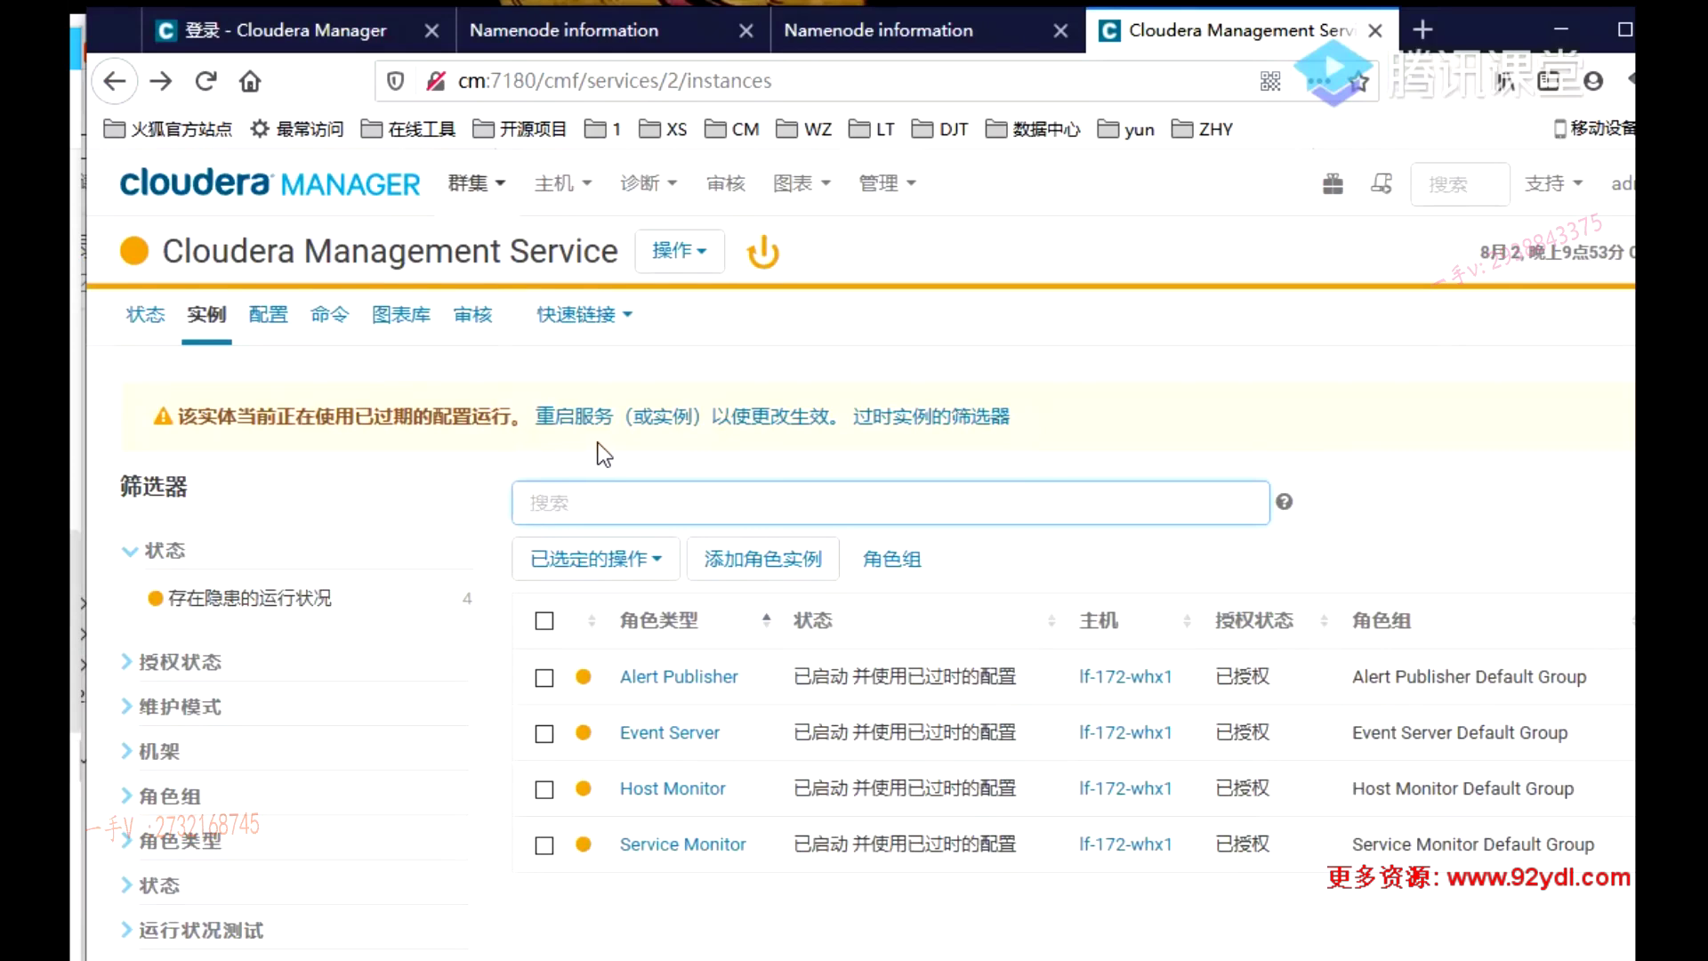
# - Check which actions can be applied to selected role instances, closing the list without choosing one
pyautogui.scroll(-2, 596, 444)
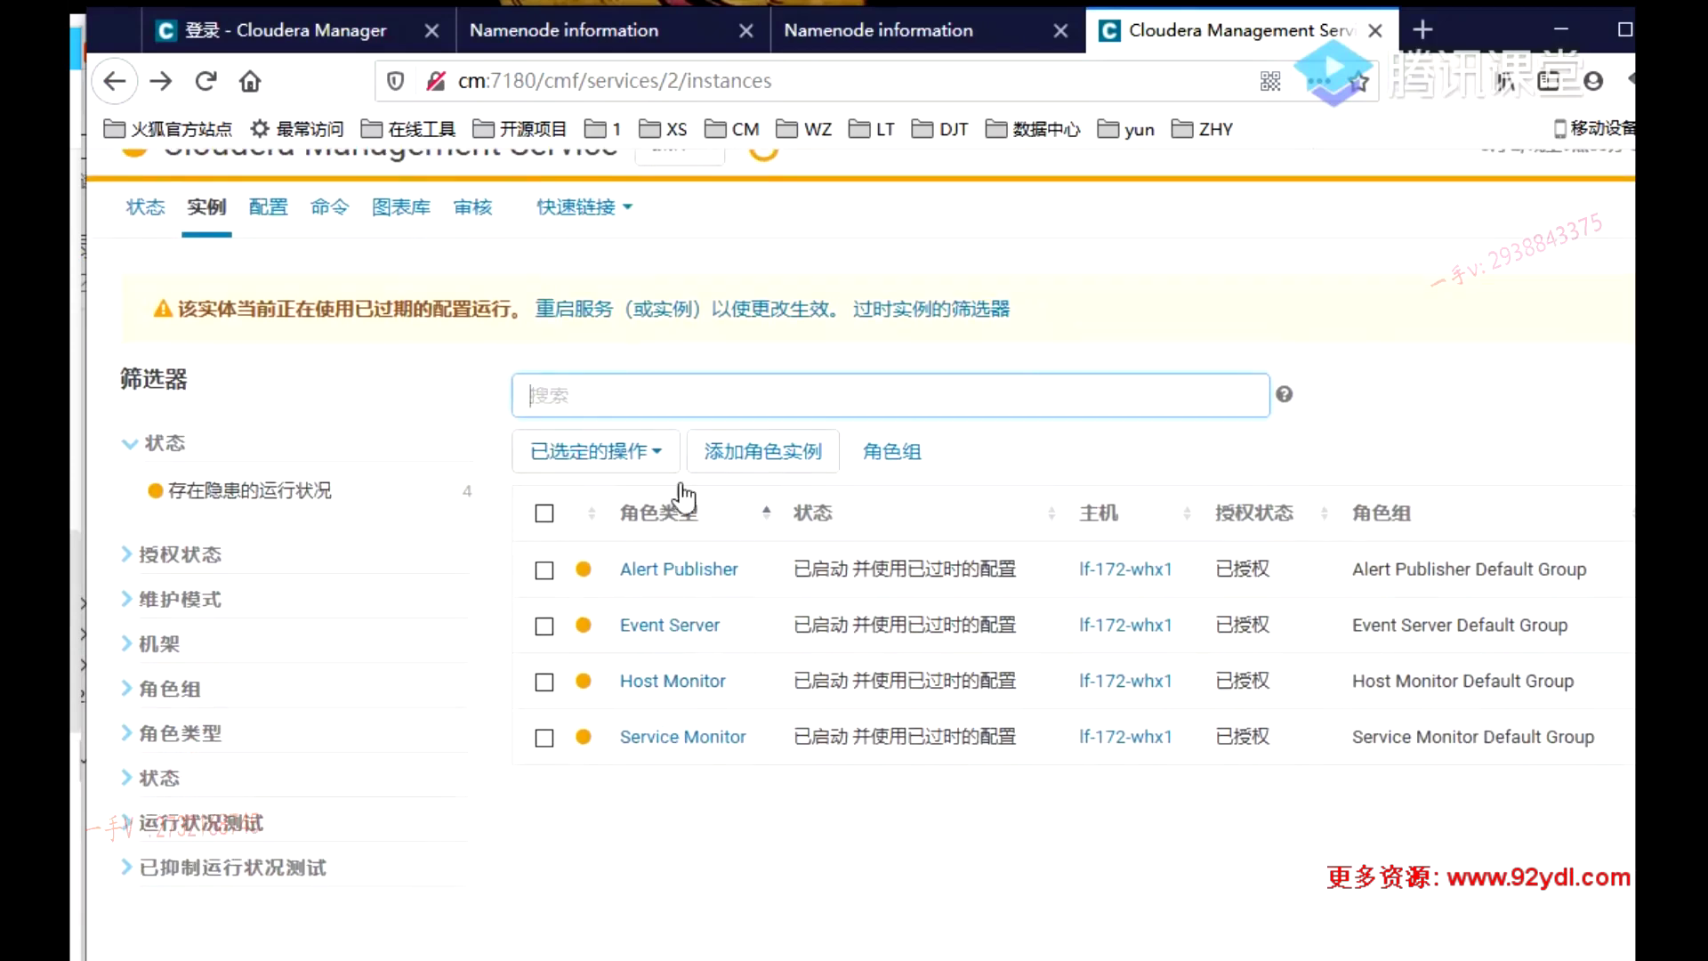
pyautogui.click(642, 454)
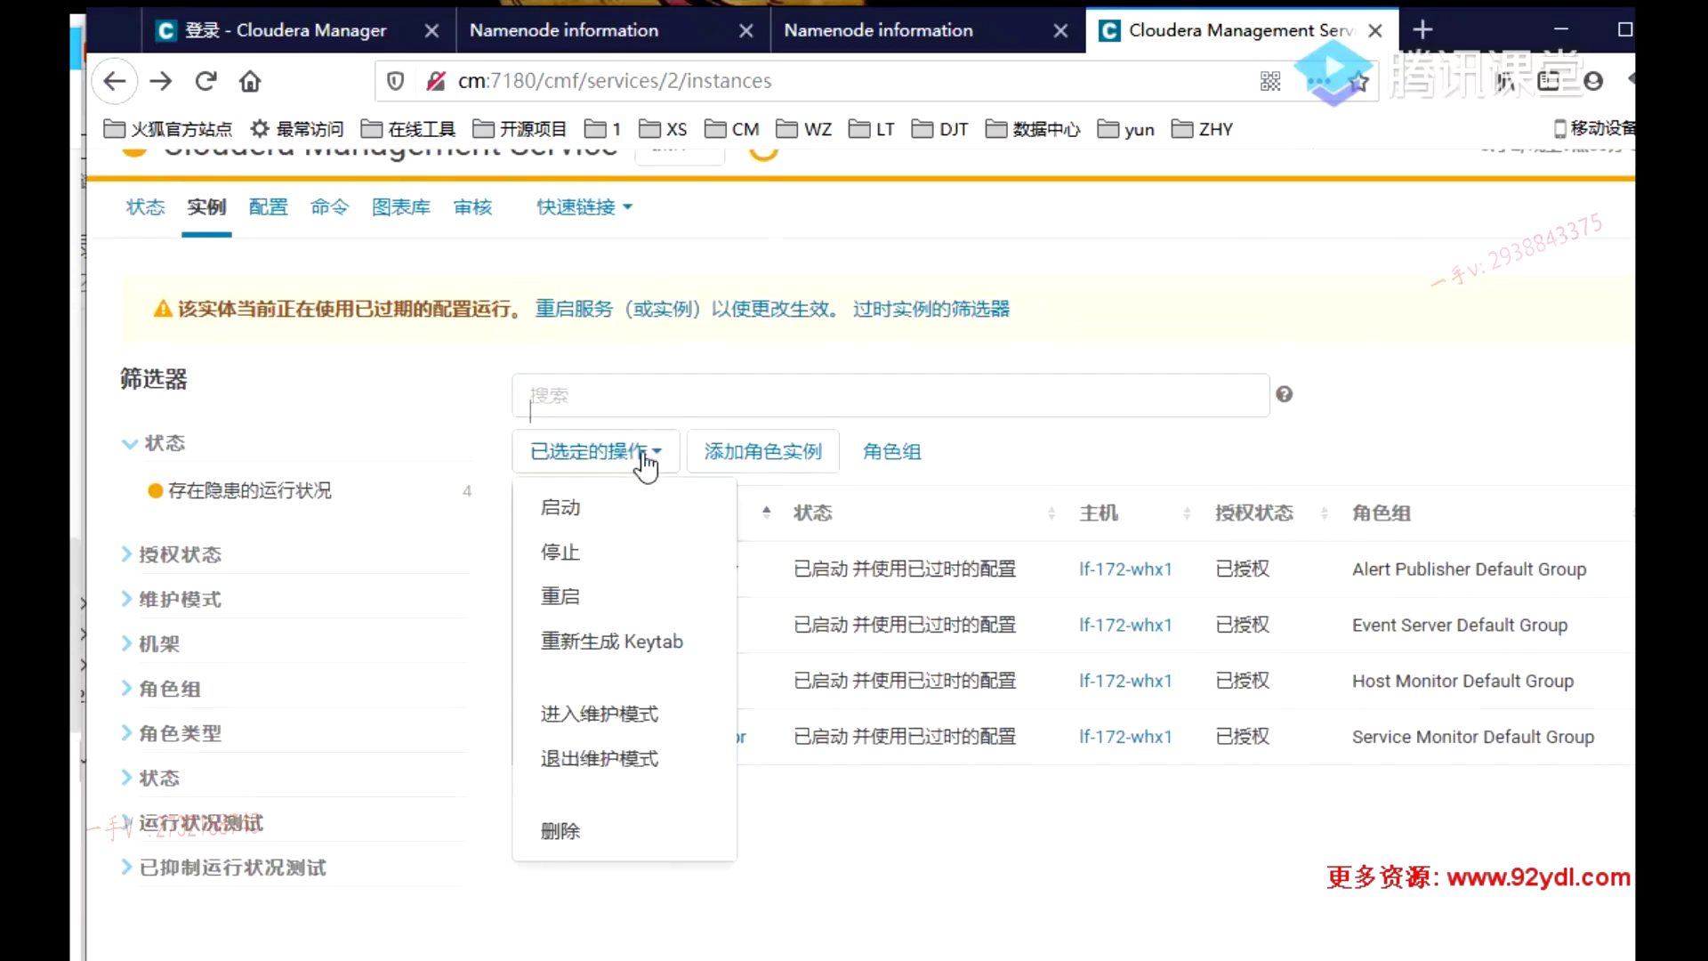
pyautogui.click(645, 454)
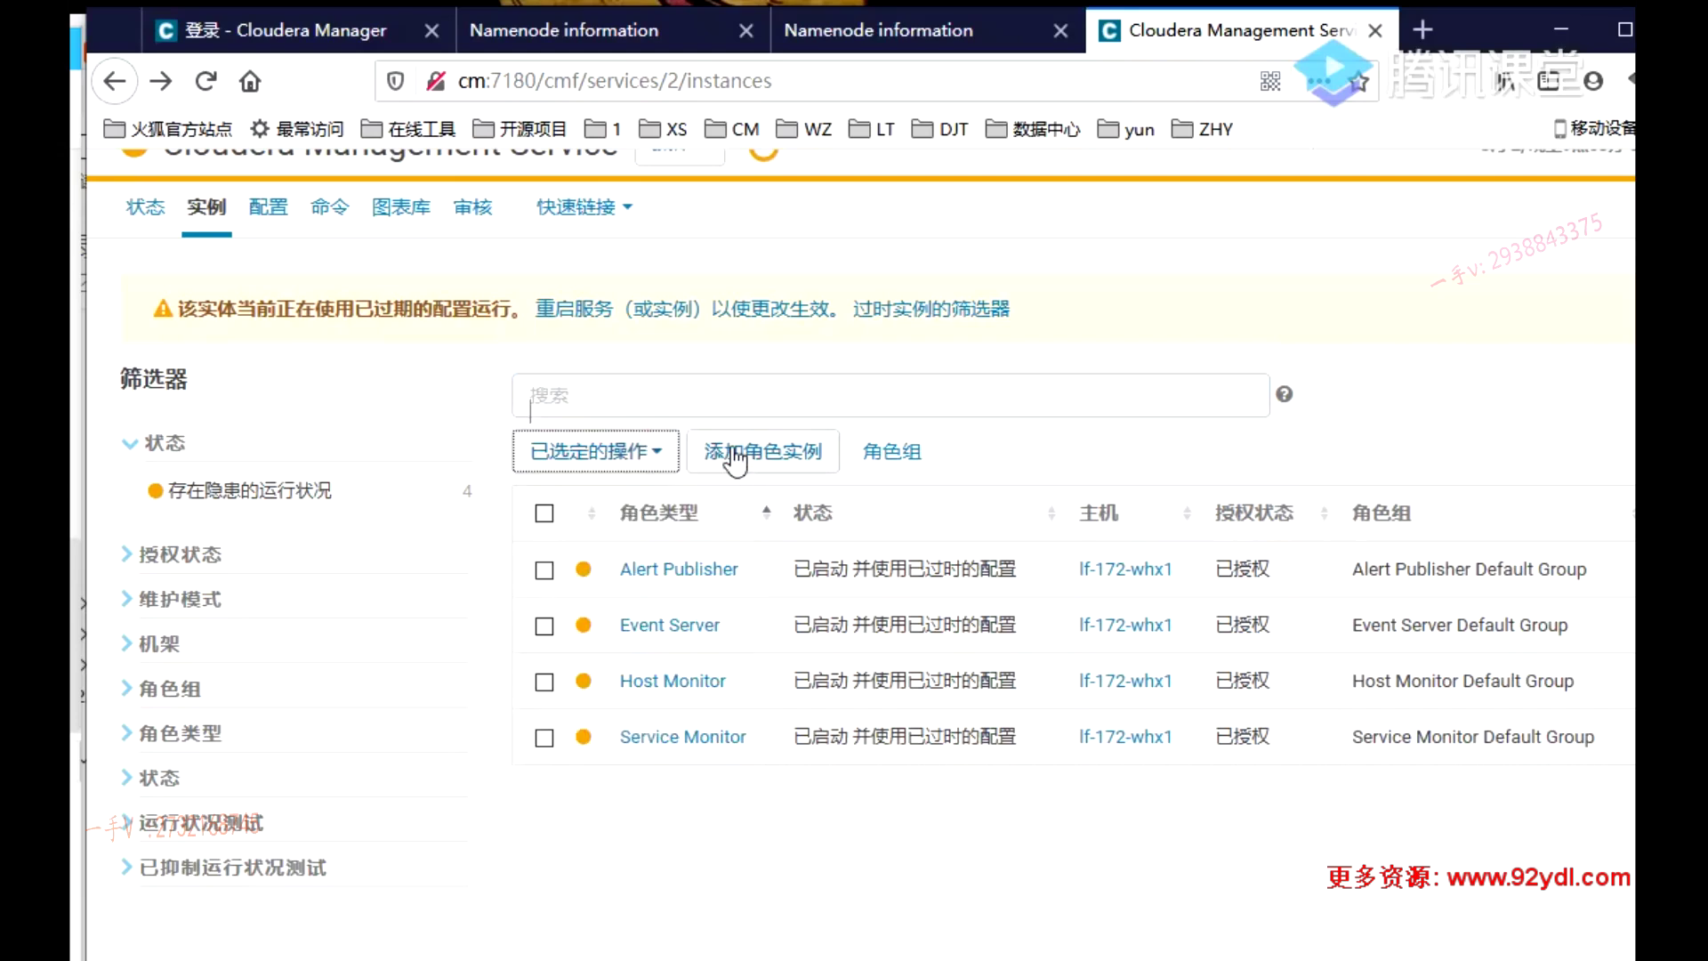
pyautogui.scroll(2, 738, 464)
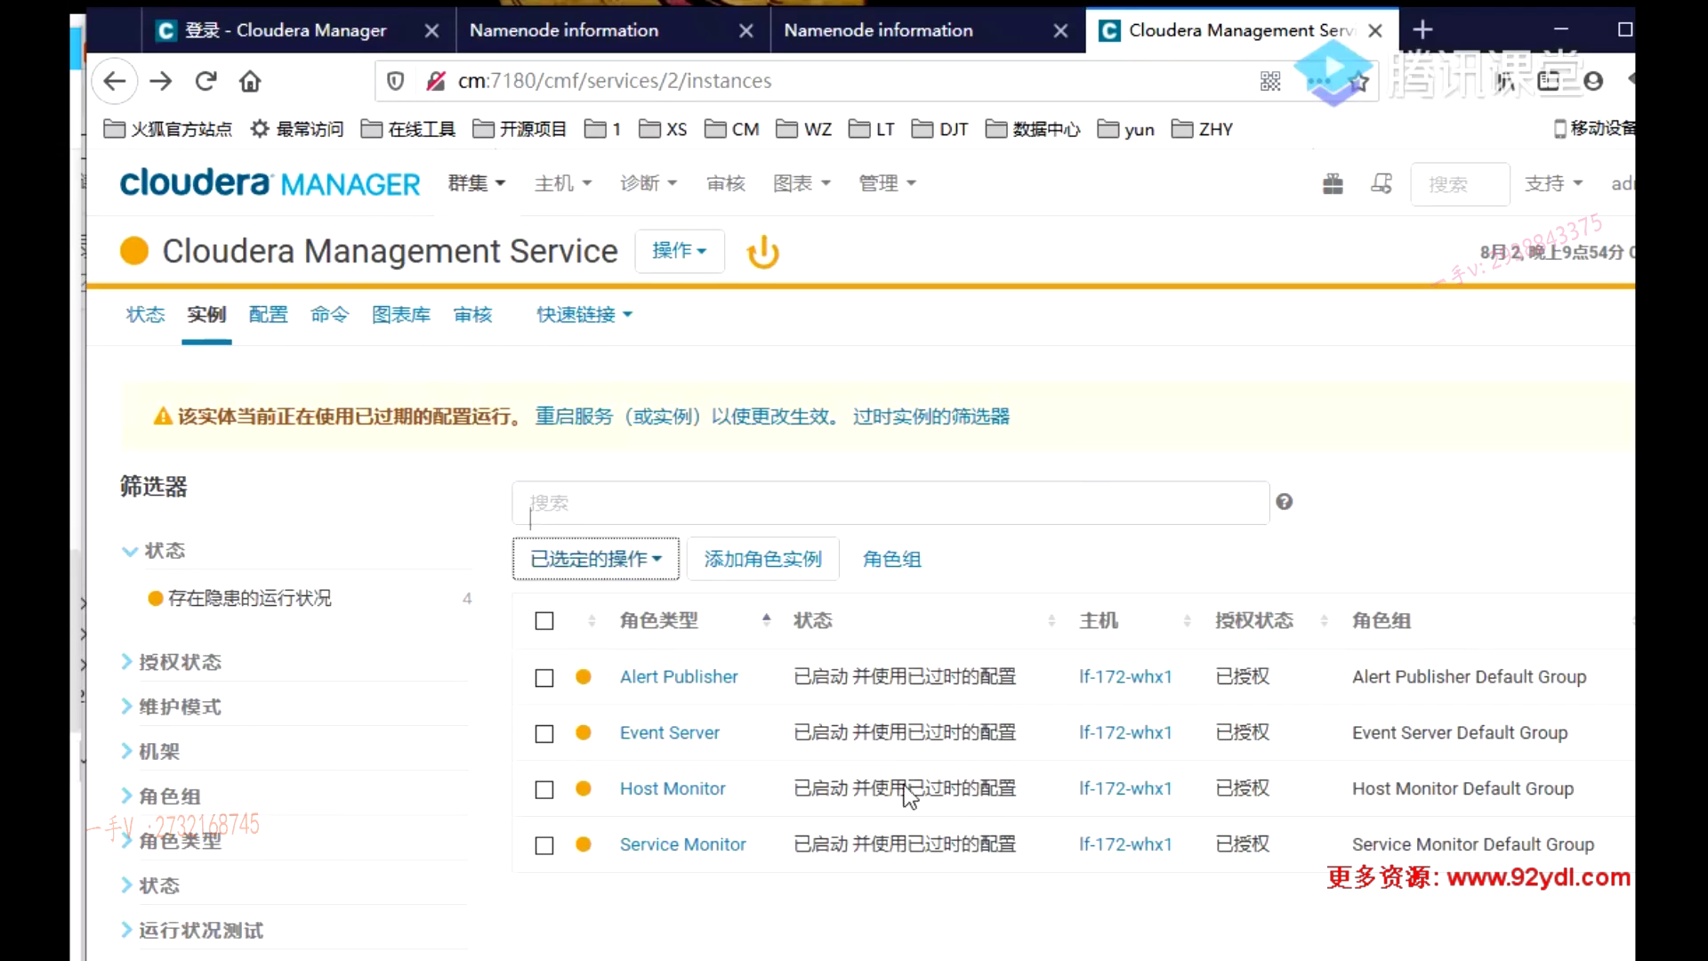
# - Switch to the blank new 3 document in Notepad++ and activate the brush for freehand screen annotation
pyautogui.hotkey('alt', 'Tab')
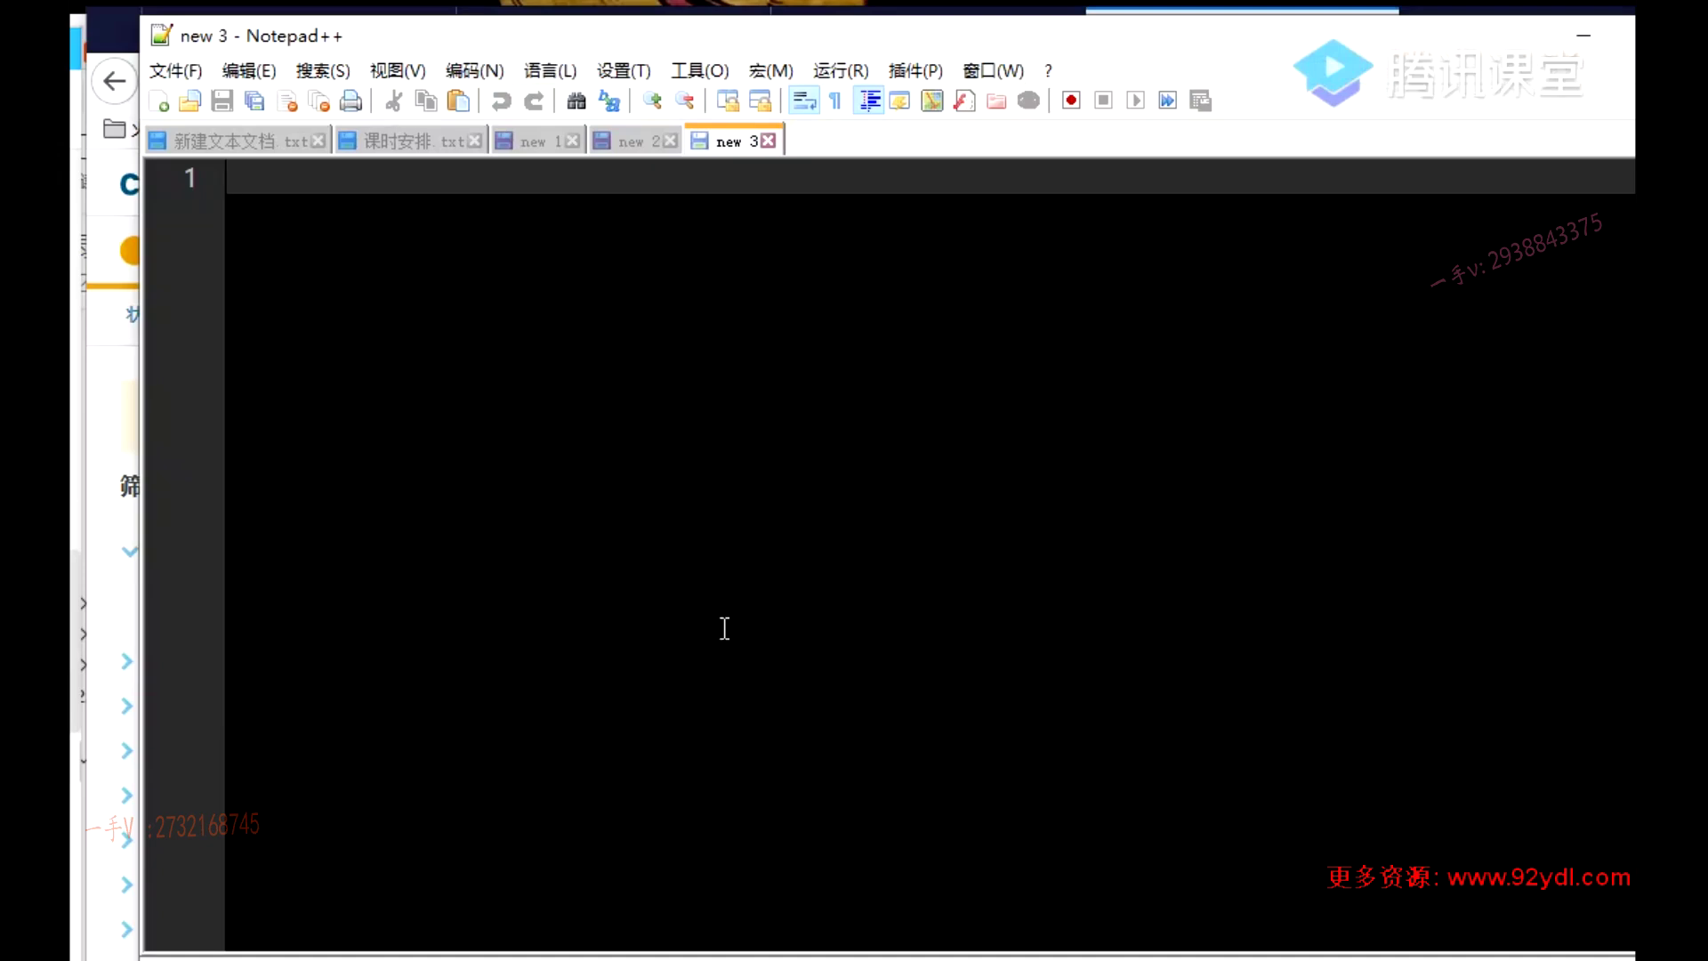
pyautogui.click(178, 952)
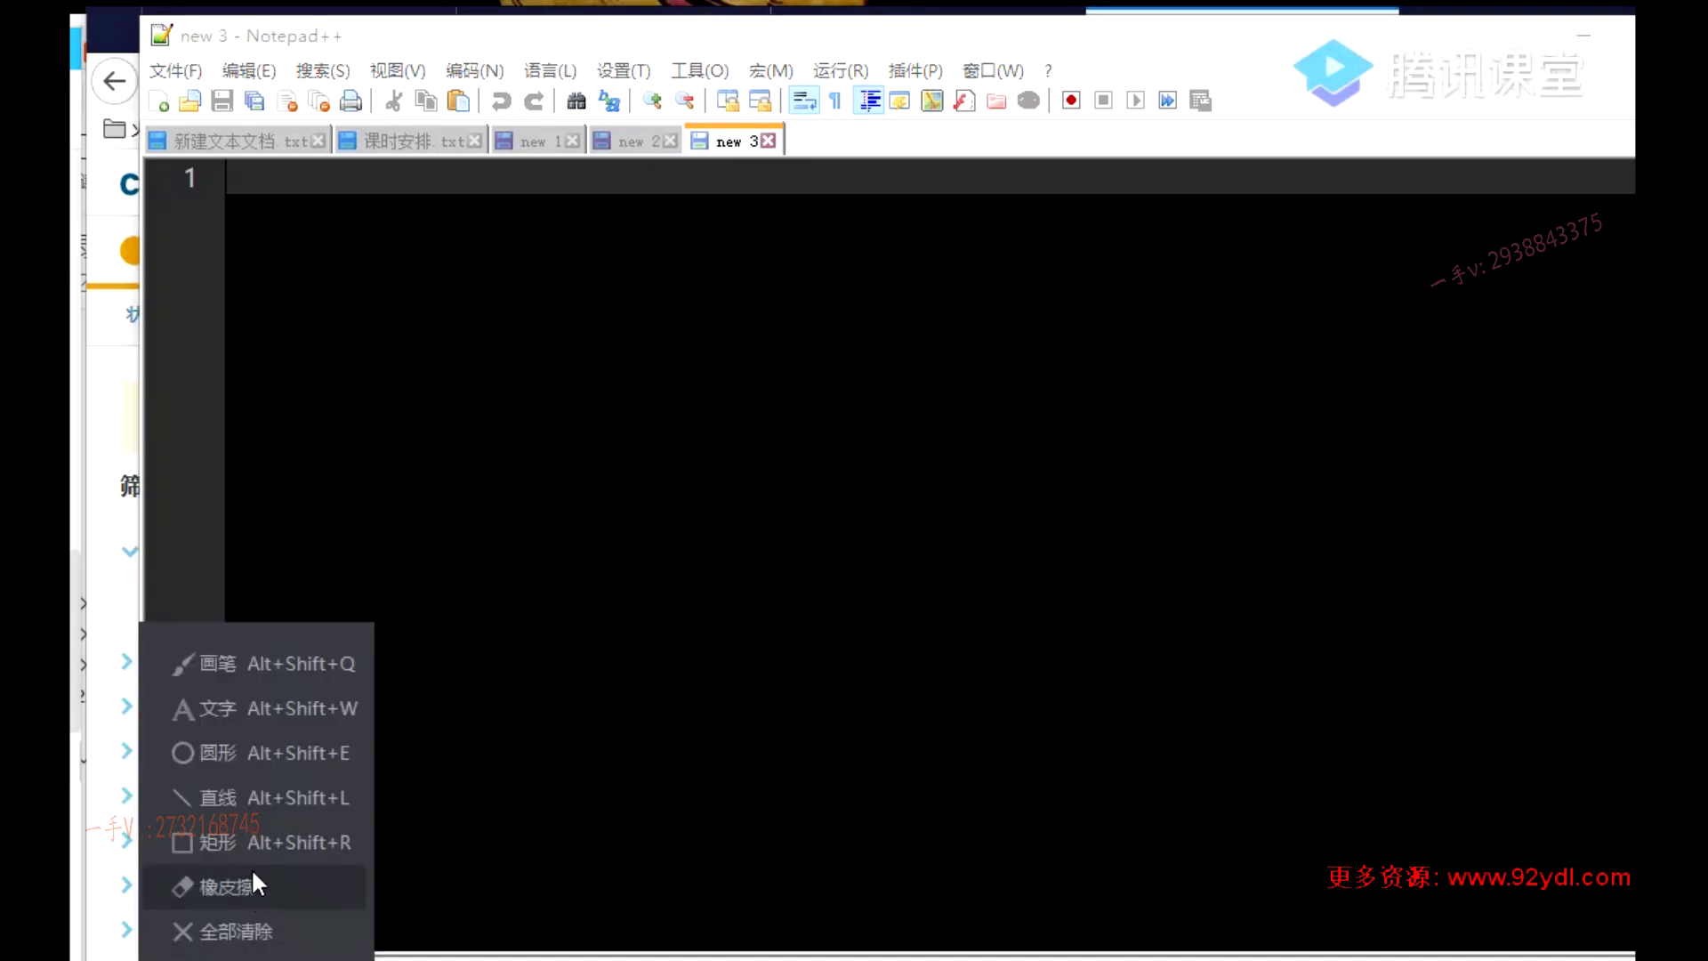
pyautogui.click(233, 667)
pyautogui.click(174, 936)
pyautogui.click(192, 930)
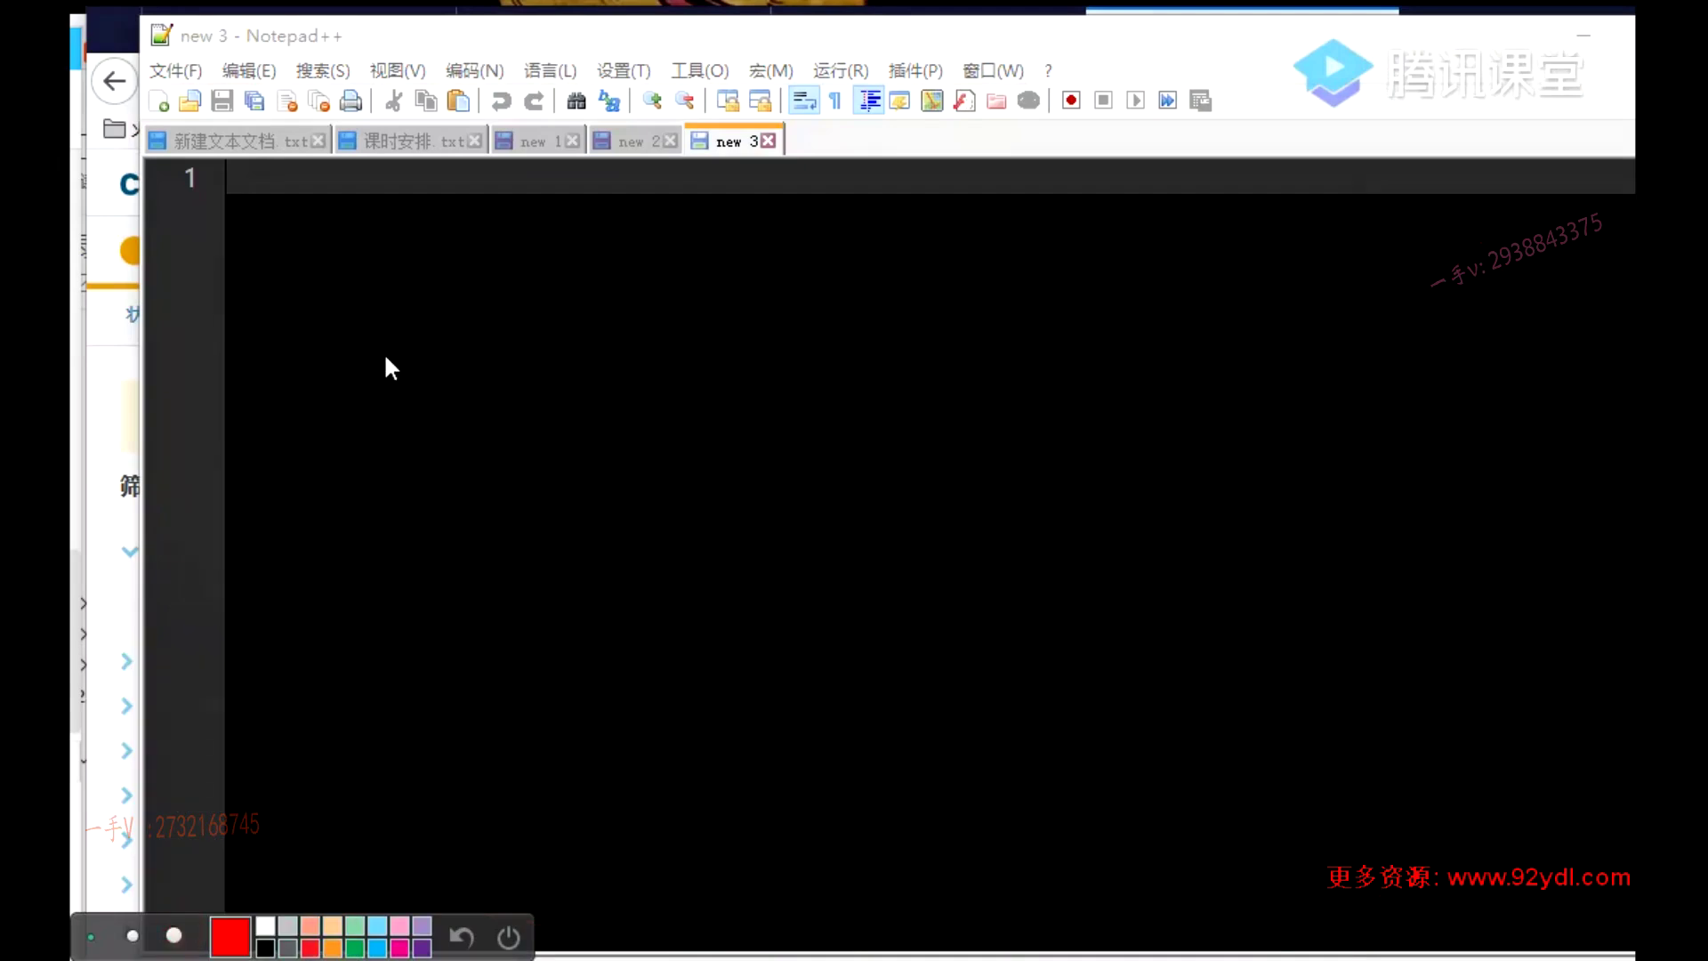
# - Sketch a small empty red box with a larger box labelled HDFS below it
pyautogui.moveTo(459, 360)
pyautogui.mouseDown()
pyautogui.moveTo(451, 313)
pyautogui.moveTo(540, 336)
pyautogui.moveTo(538, 355)
pyautogui.mouseUp()
pyautogui.moveTo(281, 457); pyautogui.dragTo(288, 579)
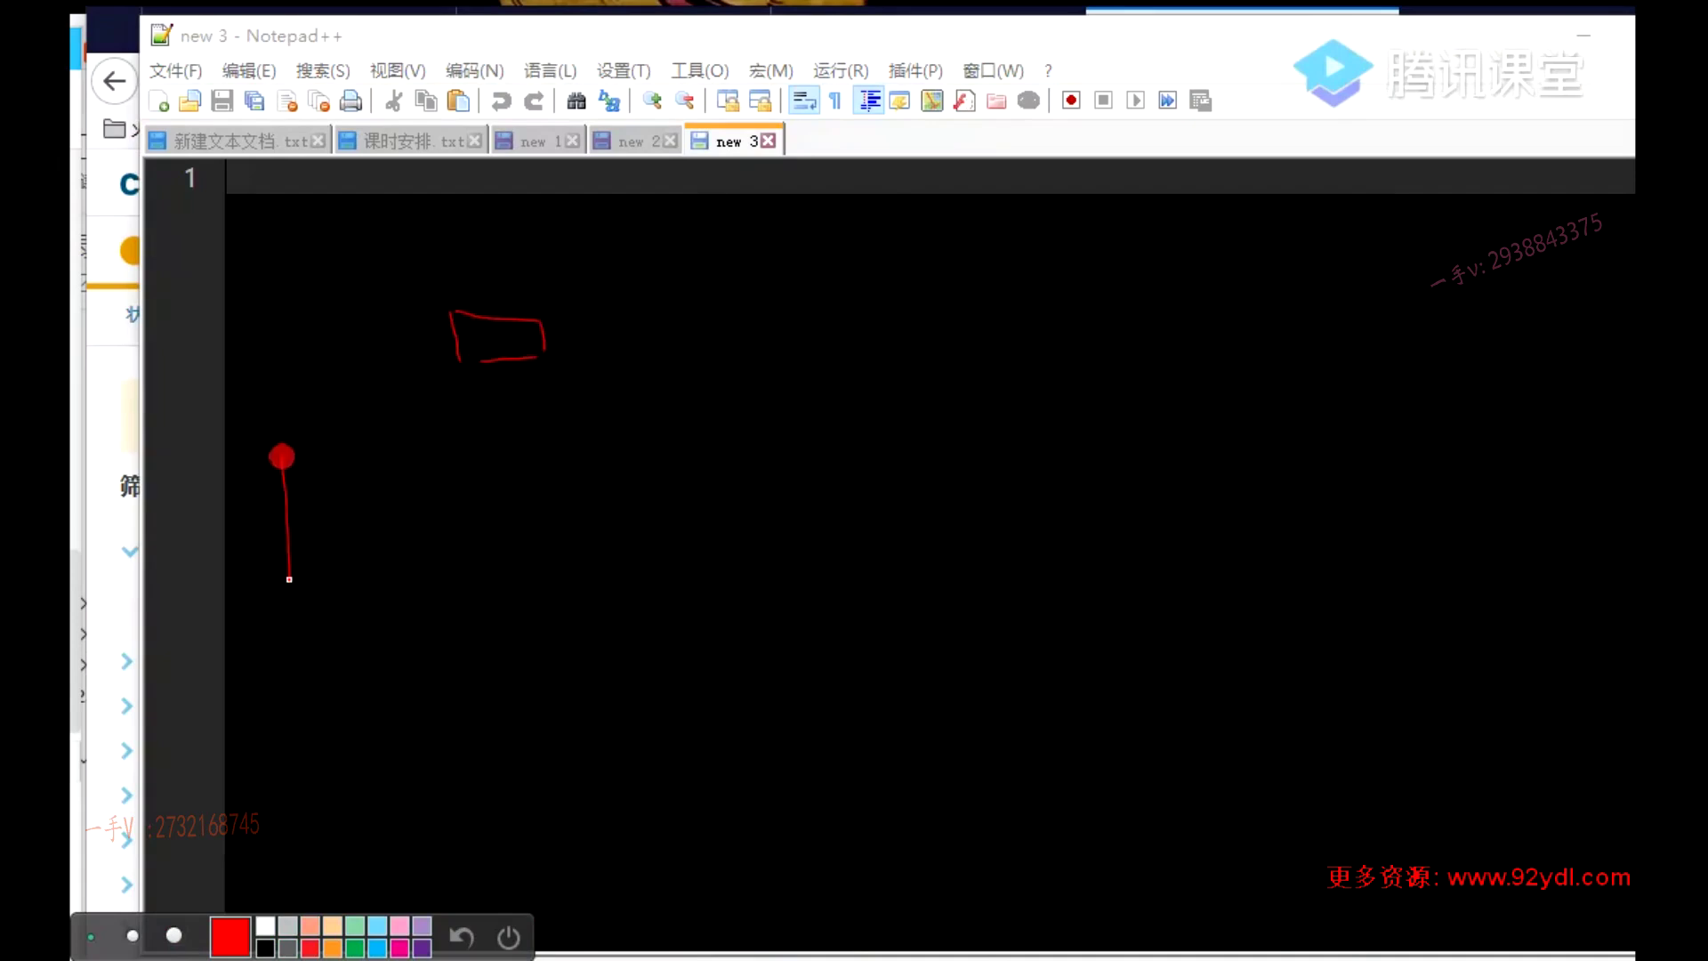
pyautogui.moveTo(294, 459)
pyautogui.mouseDown()
pyautogui.moveTo(409, 592)
pyautogui.moveTo(418, 578)
pyautogui.mouseUp()
pyautogui.moveTo(311, 494)
pyautogui.mouseDown()
pyautogui.moveTo(311, 529)
pyautogui.moveTo(402, 531)
pyautogui.moveTo(445, 497)
pyautogui.moveTo(467, 522)
pyautogui.moveTo(445, 549)
pyautogui.mouseUp()
# - Sketch a box labelled Hive beneath the HDFS box and clear all annotations from the screen
pyautogui.moveTo(317, 641); pyautogui.dragTo(318, 713)
pyautogui.moveTo(405, 627)
pyautogui.mouseDown()
pyautogui.moveTo(402, 731)
pyautogui.moveTo(313, 728)
pyautogui.mouseUp()
pyautogui.moveTo(325, 627); pyautogui.dragTo(408, 627)
pyautogui.moveTo(313, 672); pyautogui.dragTo(313, 703)
pyautogui.moveTo(348, 651)
pyautogui.mouseDown()
pyautogui.moveTo(350, 700)
pyautogui.moveTo(381, 700)
pyautogui.moveTo(384, 674)
pyautogui.moveTo(411, 683)
pyautogui.mouseUp()
pyautogui.moveTo(441, 675)
pyautogui.mouseDown()
pyautogui.moveTo(479, 666)
pyautogui.moveTo(548, 692)
pyautogui.moveTo(485, 671)
pyautogui.moveTo(517, 654)
pyautogui.mouseUp()
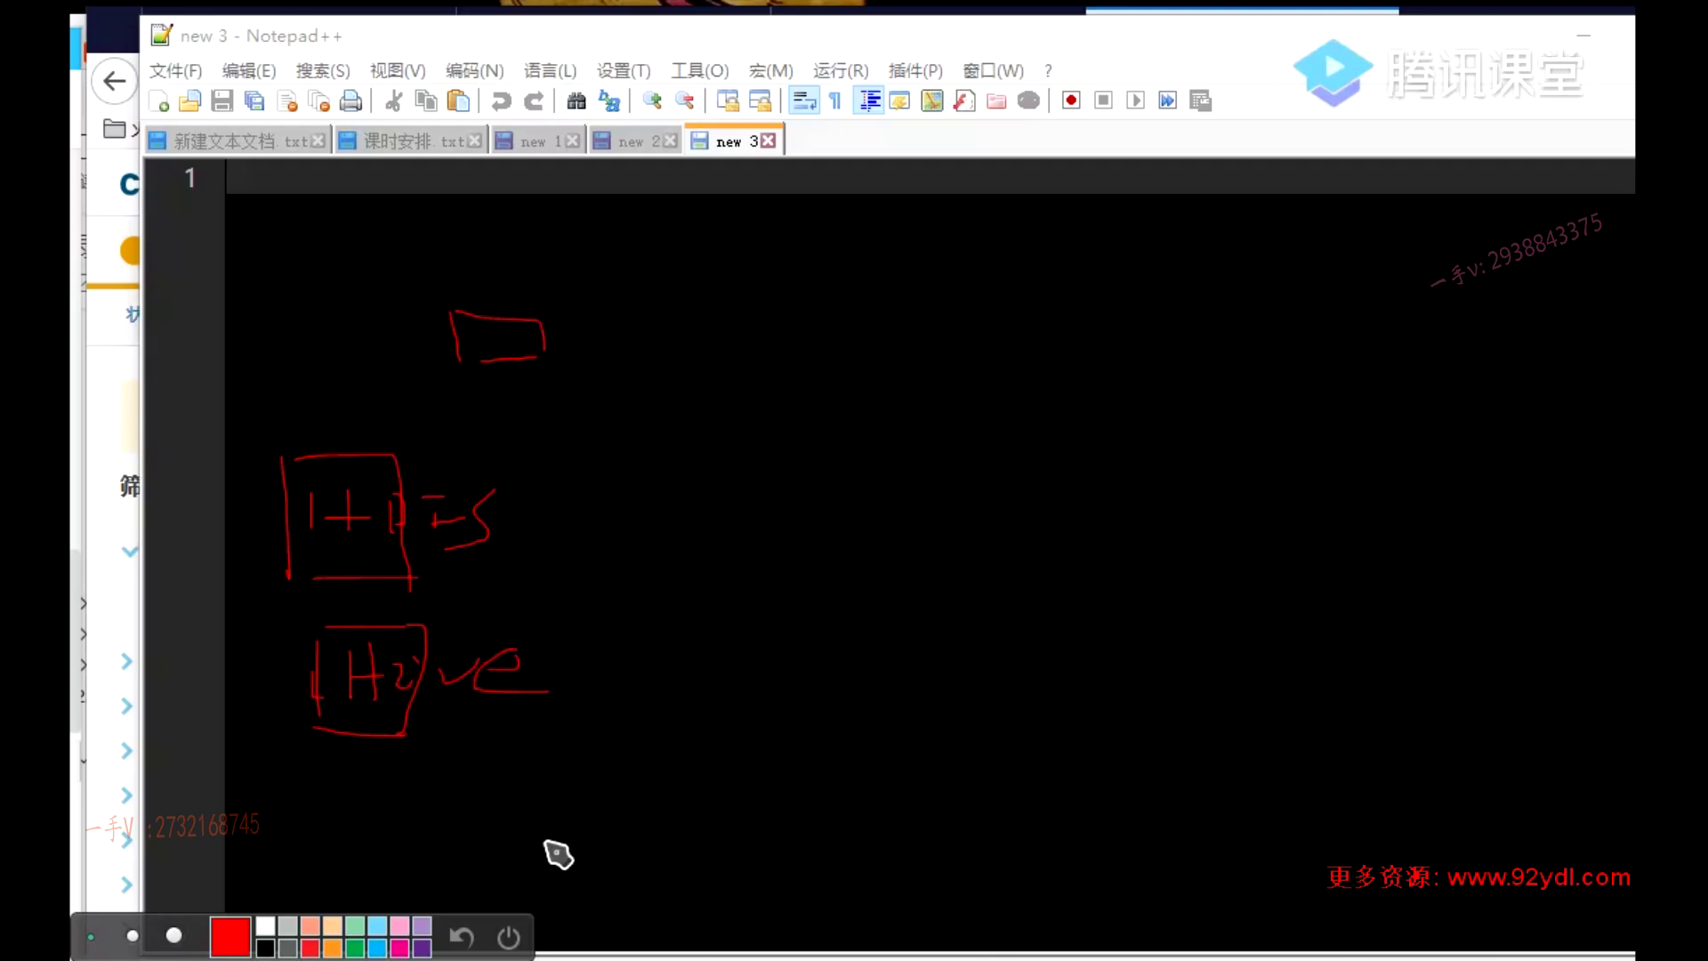
pyautogui.click(91, 937)
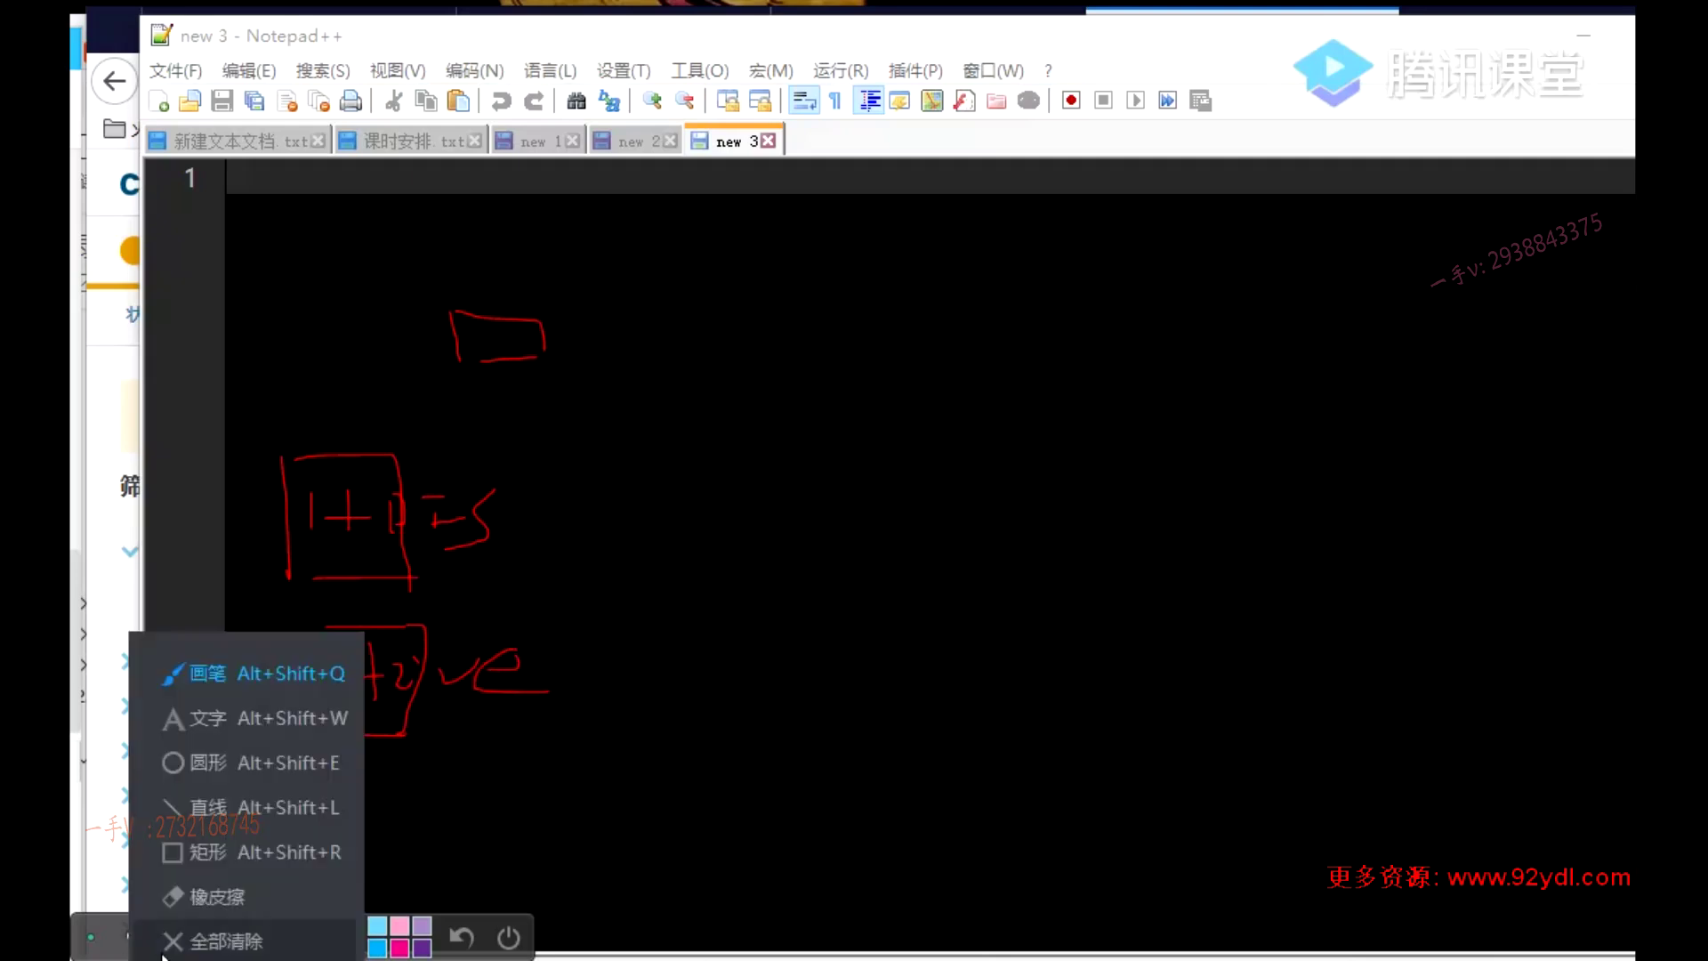
pyautogui.click(205, 931)
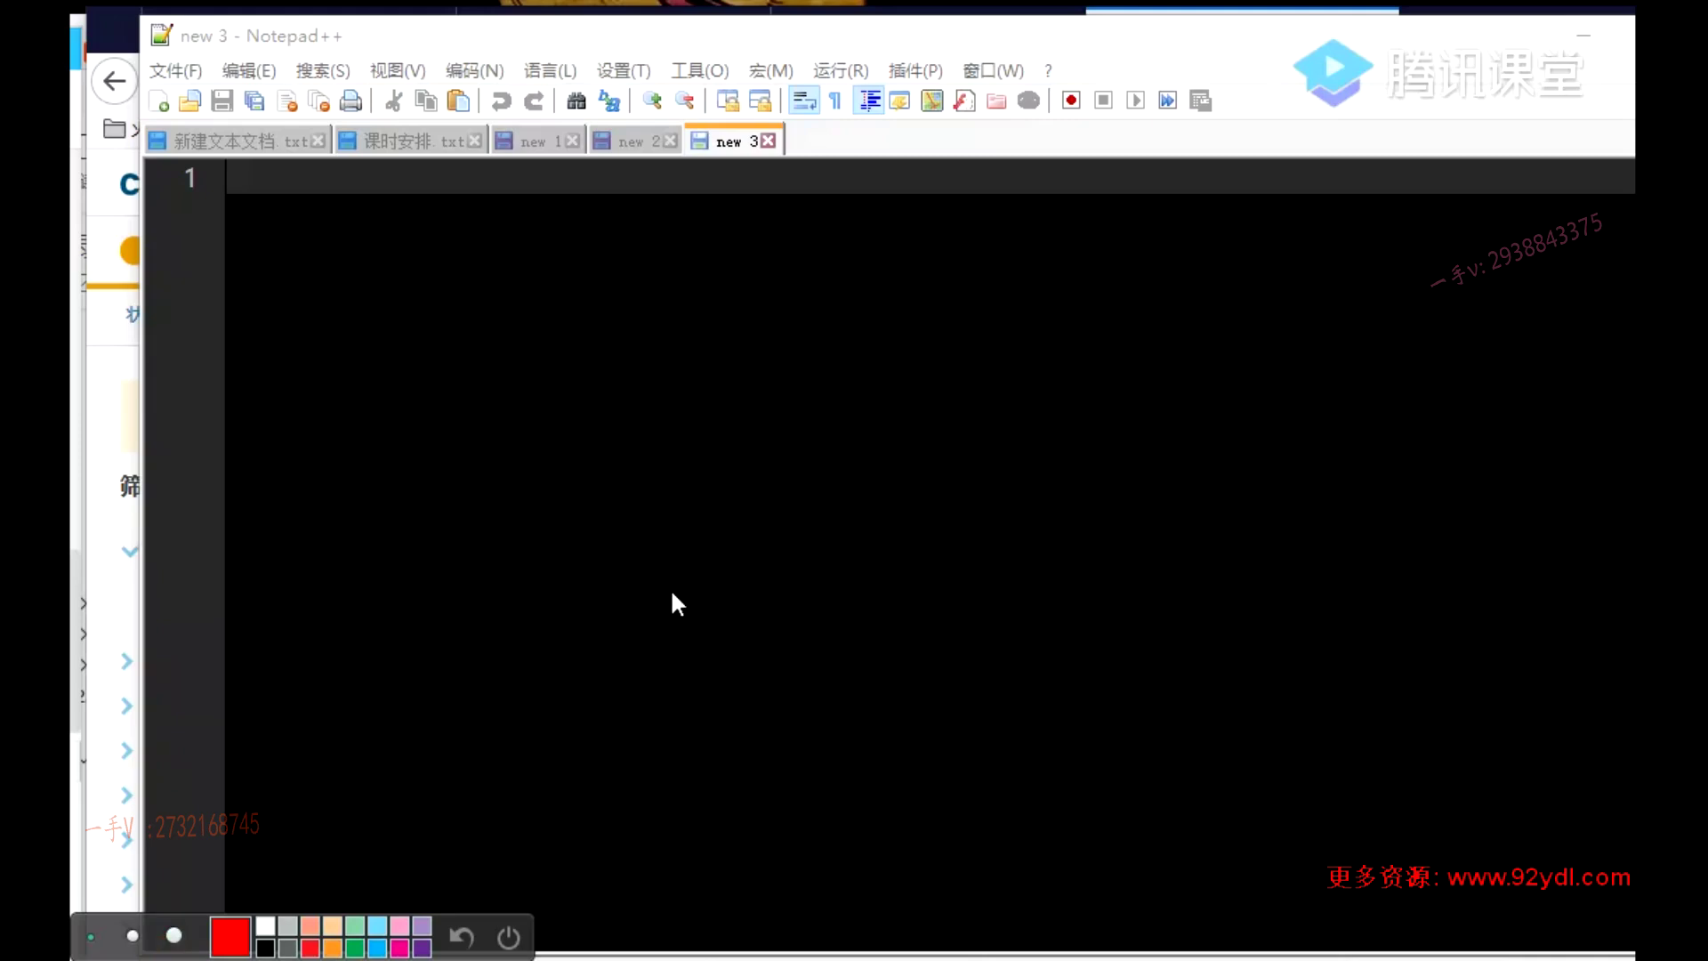
# - Draw a red box near the lower-right part of the blank document and label it Hive
pyautogui.moveTo(1243, 832)
pyautogui.mouseDown()
pyautogui.moveTo(1243, 743)
pyautogui.moveTo(1391, 724)
pyautogui.moveTo(1401, 836)
pyautogui.moveTo(1379, 839)
pyautogui.mouseUp()
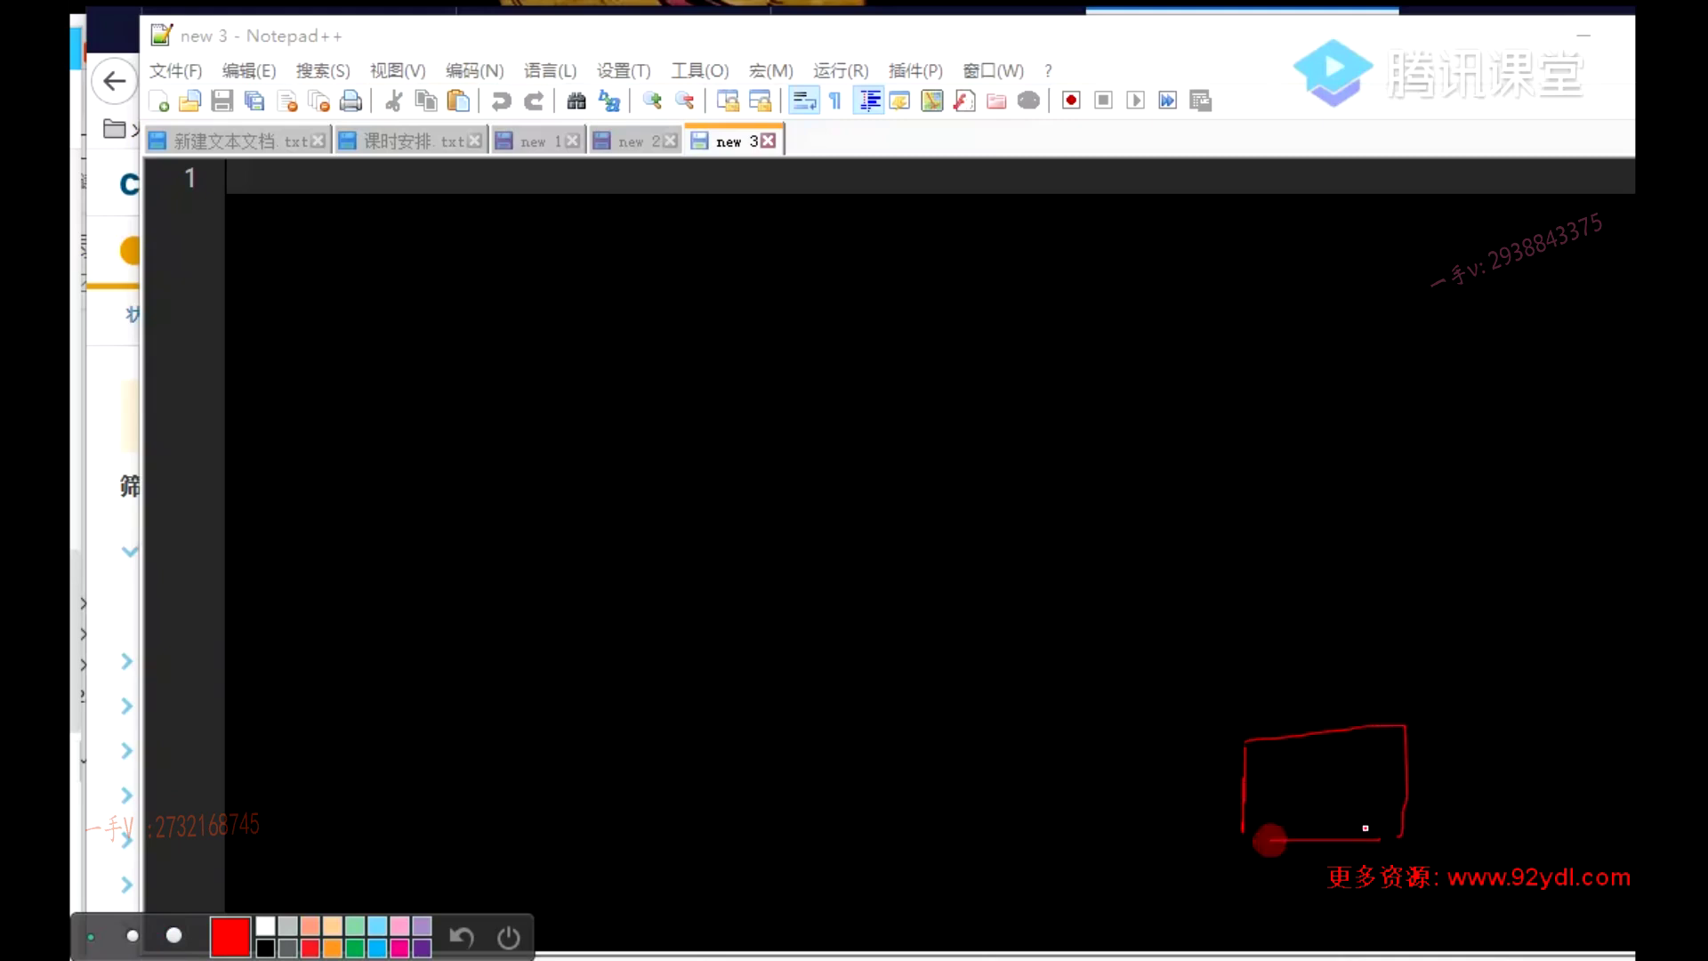
pyautogui.moveTo(1284, 762)
pyautogui.mouseDown()
pyautogui.moveTo(1287, 803)
pyautogui.moveTo(1334, 780)
pyautogui.mouseUp()
pyautogui.moveTo(1311, 763)
pyautogui.mouseDown()
pyautogui.moveTo(1310, 802)
pyautogui.moveTo(1349, 770)
pyautogui.moveTo(1407, 799)
pyautogui.mouseUp()
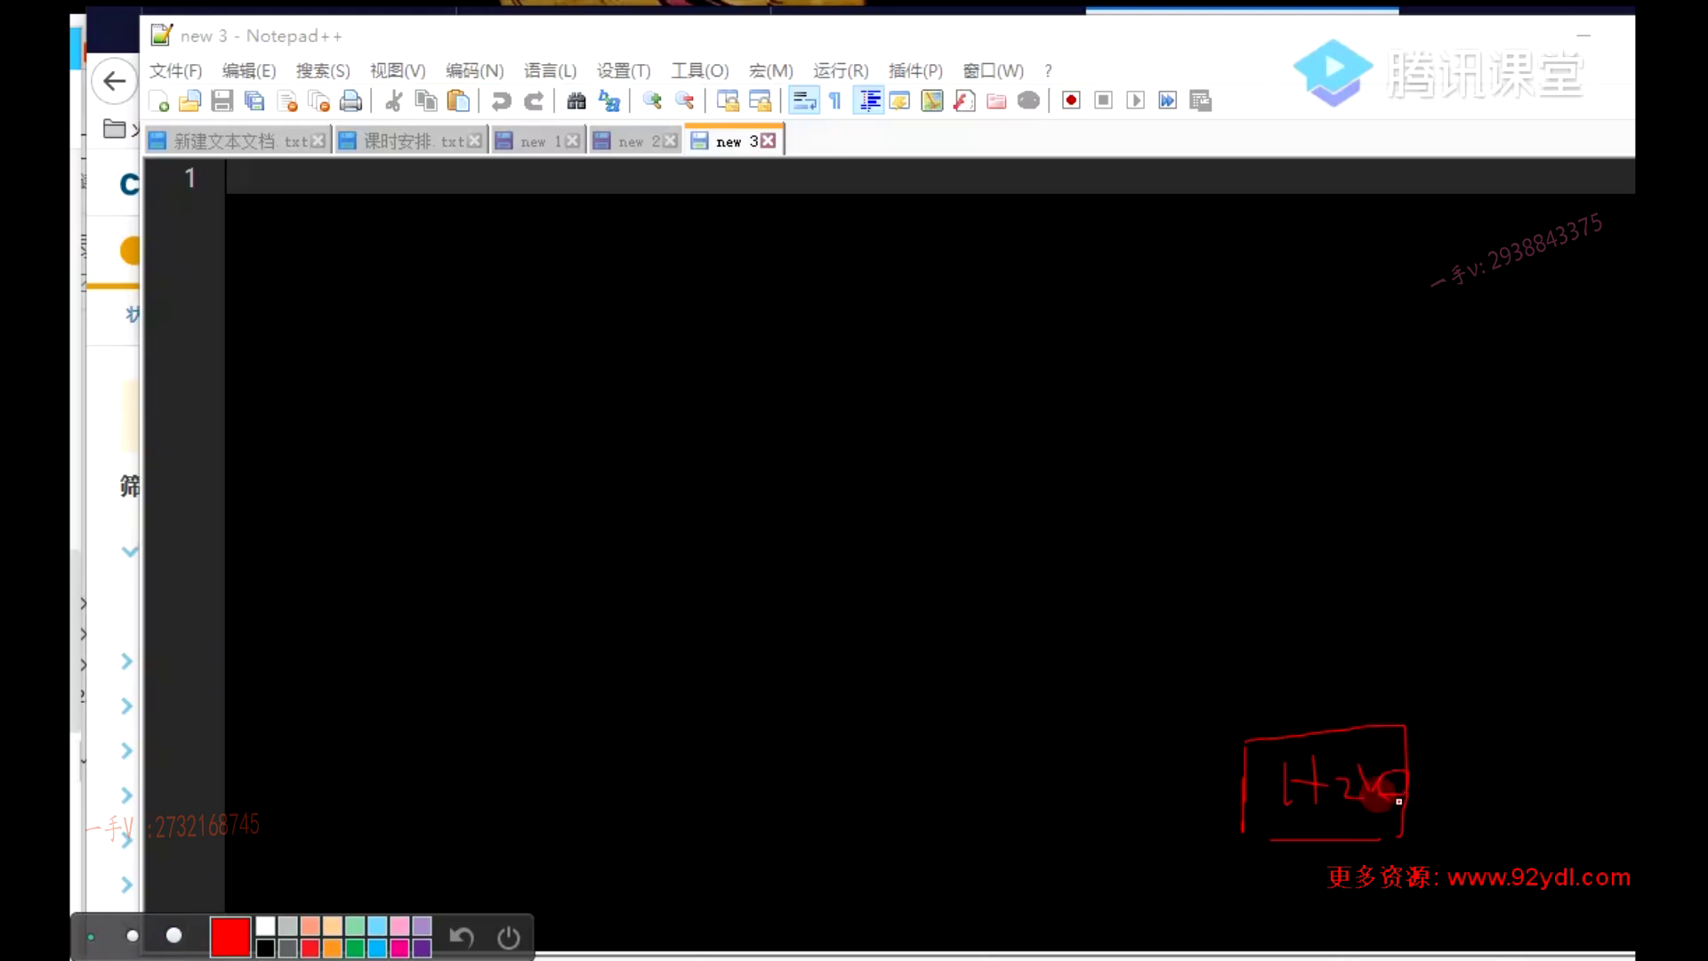
# - Draw a box labelled MySQL beside the Hive box and connect it to Hive with an arrow
pyautogui.moveTo(923, 775)
pyautogui.mouseDown()
pyautogui.moveTo(926, 836)
pyautogui.moveTo(1041, 744)
pyautogui.moveTo(1045, 827)
pyautogui.mouseUp()
pyautogui.moveTo(931, 837); pyautogui.dragTo(1031, 838)
pyautogui.moveTo(929, 775)
pyautogui.mouseDown()
pyautogui.moveTo(983, 801)
pyautogui.moveTo(1007, 784)
pyautogui.moveTo(1003, 838)
pyautogui.mouseUp()
pyautogui.moveTo(1030, 772)
pyautogui.mouseDown()
pyautogui.moveTo(1042, 822)
pyautogui.moveTo(1059, 794)
pyautogui.mouseUp()
pyautogui.moveTo(1246, 799); pyautogui.dragTo(1075, 794)
pyautogui.moveTo(1224, 784)
pyautogui.mouseDown()
pyautogui.moveTo(1243, 796)
pyautogui.moveTo(1220, 810)
pyautogui.mouseUp()
# - Draw a large box labelled 数据资产 above the MySQL box, with an arrow leading up to it from MySQL
pyautogui.moveTo(1005, 742); pyautogui.dragTo(993, 616)
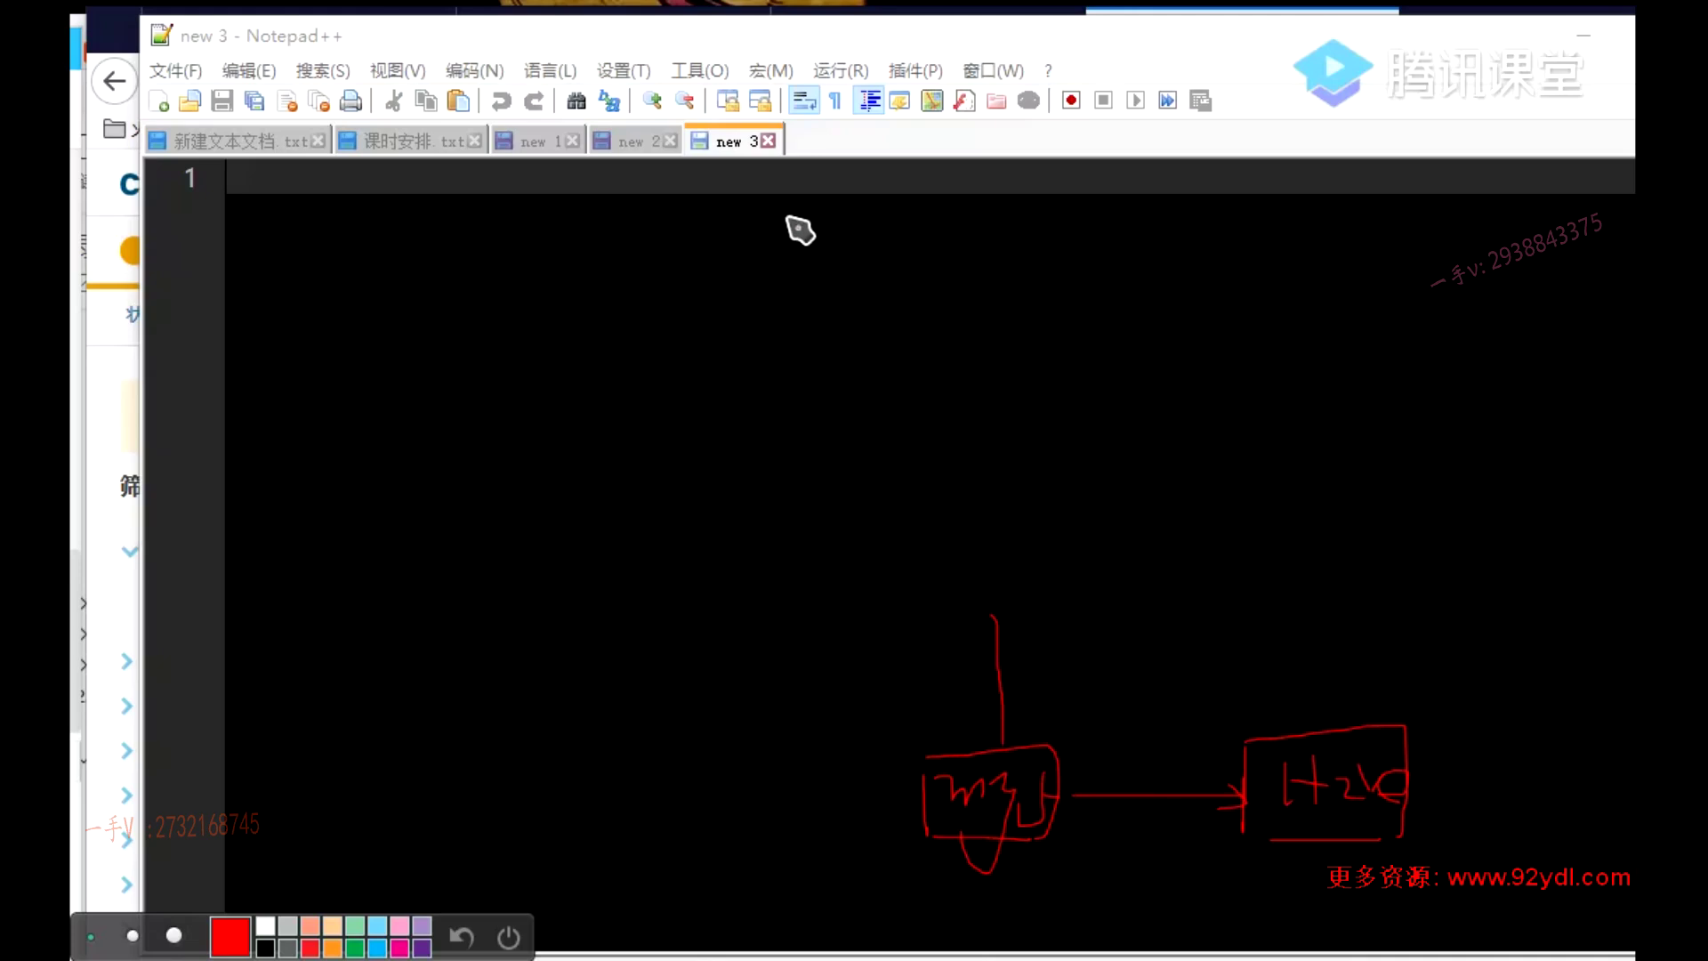
pyautogui.moveTo(716, 220)
pyautogui.mouseDown()
pyautogui.moveTo(758, 224)
pyautogui.moveTo(709, 267)
pyautogui.moveTo(762, 271)
pyautogui.moveTo(766, 229)
pyautogui.moveTo(752, 278)
pyautogui.moveTo(793, 237)
pyautogui.moveTo(835, 306)
pyautogui.moveTo(877, 229)
pyautogui.moveTo(884, 267)
pyautogui.moveTo(991, 198)
pyautogui.moveTo(988, 302)
pyautogui.moveTo(969, 270)
pyautogui.moveTo(965, 304)
pyautogui.moveTo(1032, 312)
pyautogui.moveTo(1071, 217)
pyautogui.moveTo(1018, 278)
pyautogui.mouseUp()
pyautogui.moveTo(707, 334)
pyautogui.mouseDown()
pyautogui.moveTo(705, 217)
pyautogui.moveTo(978, 200)
pyautogui.moveTo(1136, 455)
pyautogui.mouseUp()
pyautogui.moveTo(713, 339); pyautogui.dragTo(1163, 441)
pyautogui.moveTo(995, 627)
pyautogui.mouseDown()
pyautogui.moveTo(1014, 564)
pyautogui.moveTo(1011, 454)
pyautogui.moveTo(984, 477)
pyautogui.moveTo(1032, 485)
pyautogui.mouseUp()
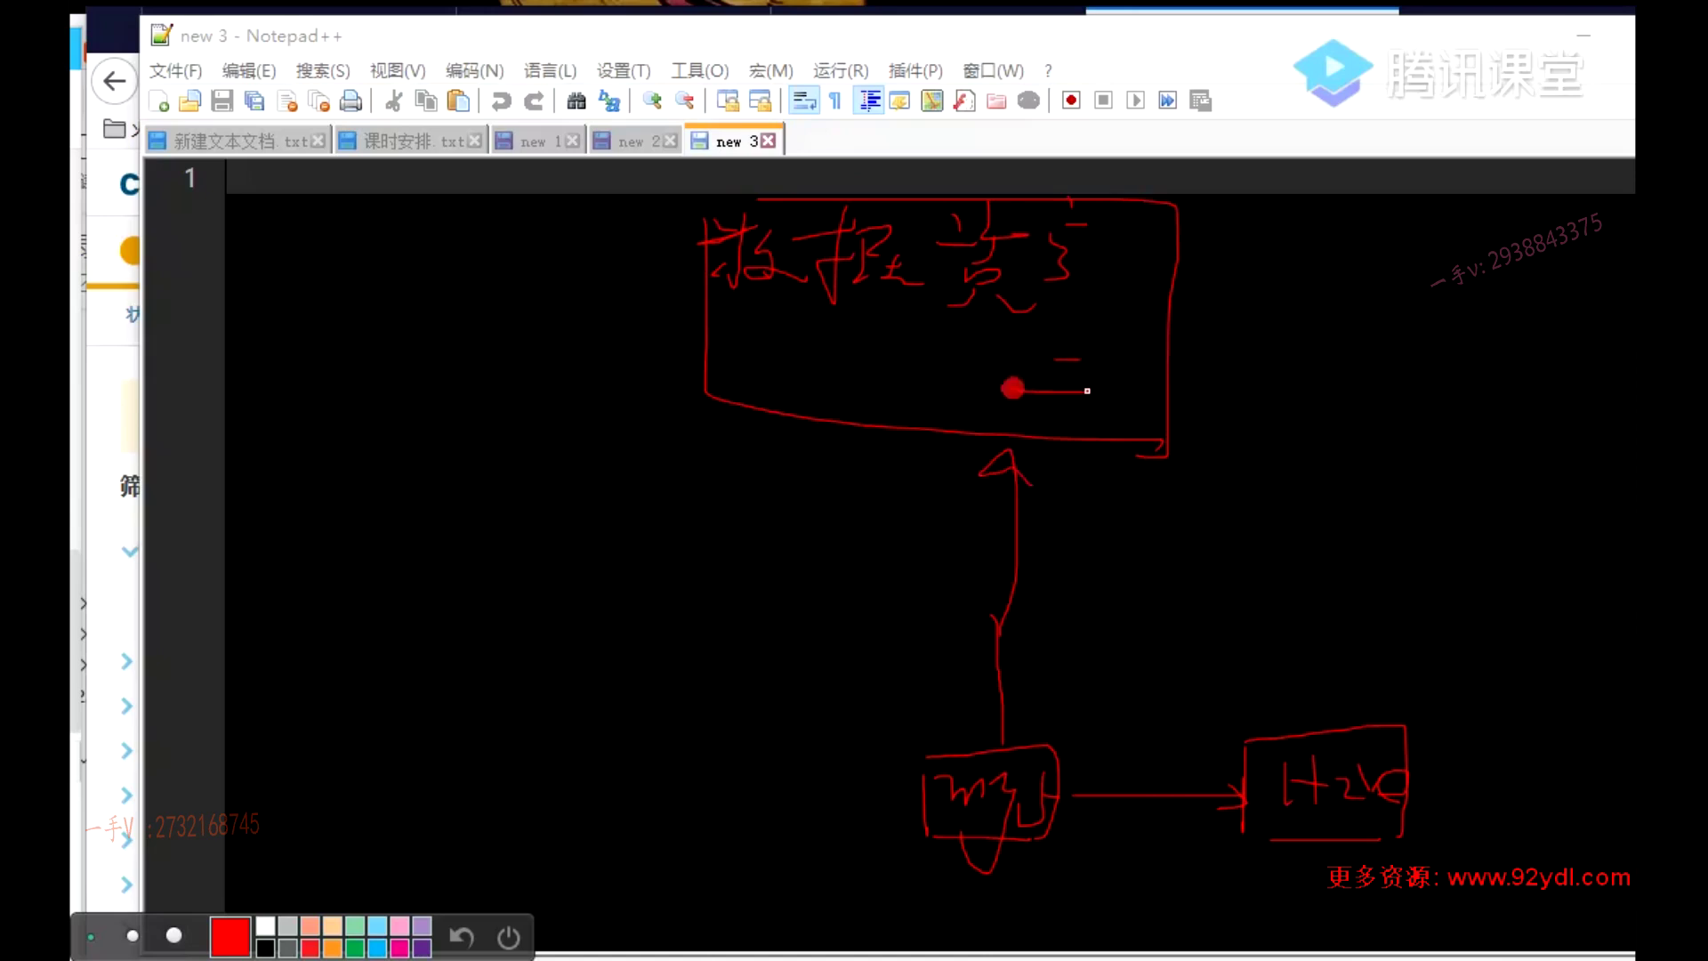